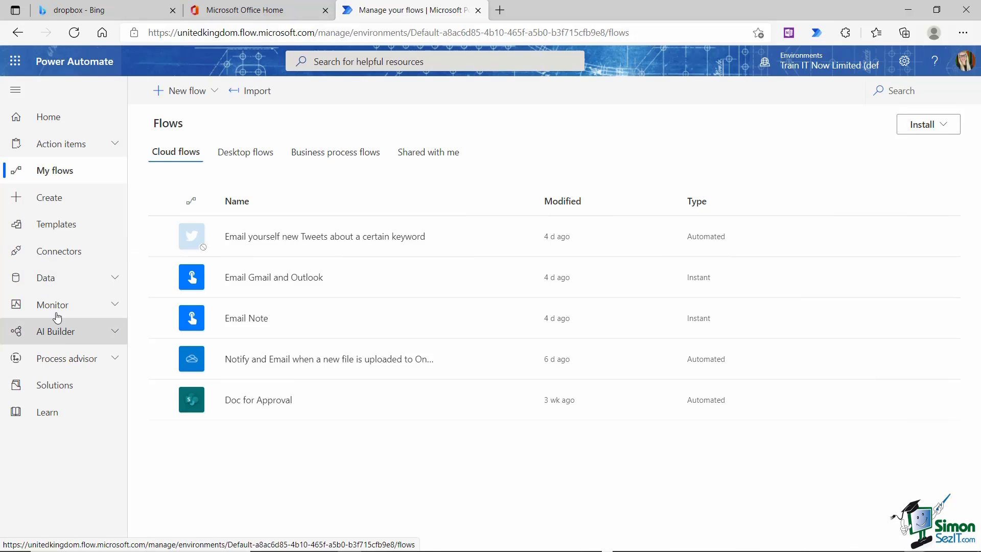
Start a blank automated cloud flow, give it a name ending in "Flow - Twitter", and skip choosing a trigger.
{"action": "left_click", "coordinate": [53, 202]}
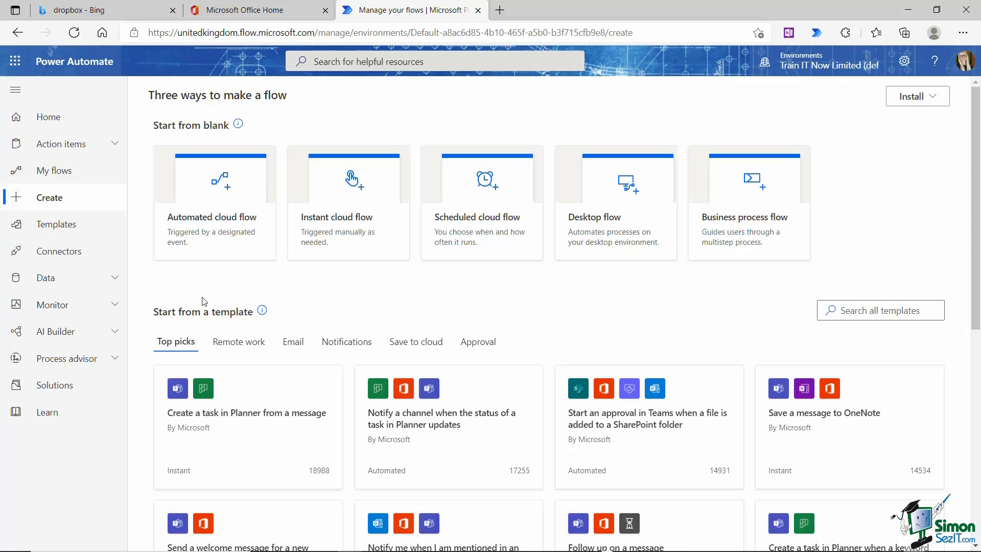
{"action": "scroll", "coordinate": [436, 313], "scroll_direction": "down", "scroll_amount": 8}
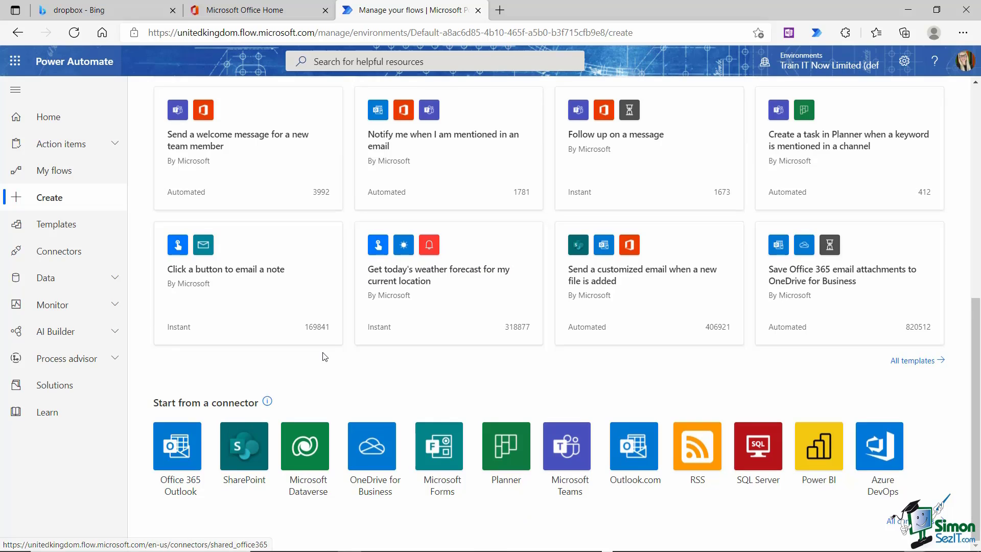
{"action": "scroll", "coordinate": [324, 353], "scroll_direction": "up", "scroll_amount": 8}
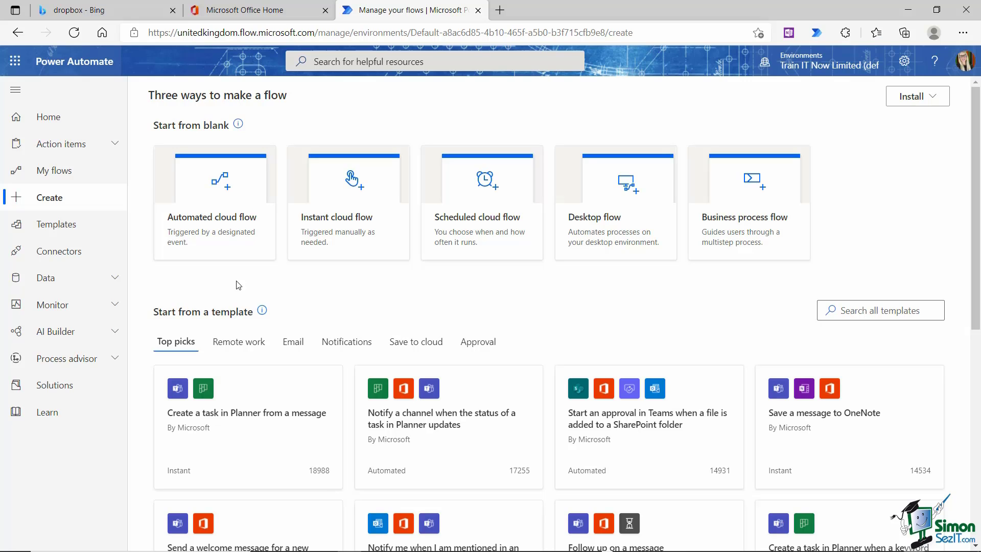
{"action": "left_click", "coordinate": [207, 226]}
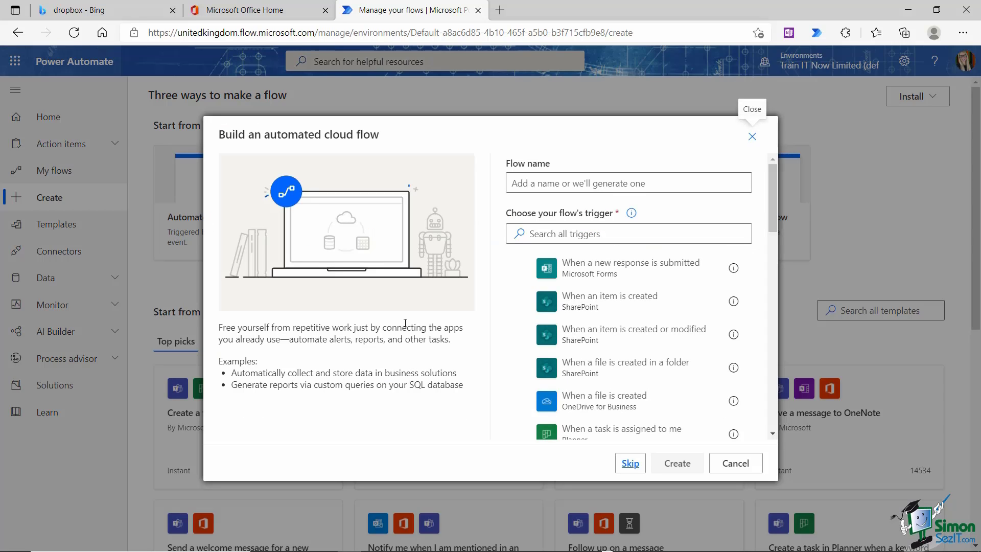
{"action": "left_click", "coordinate": [514, 182]}
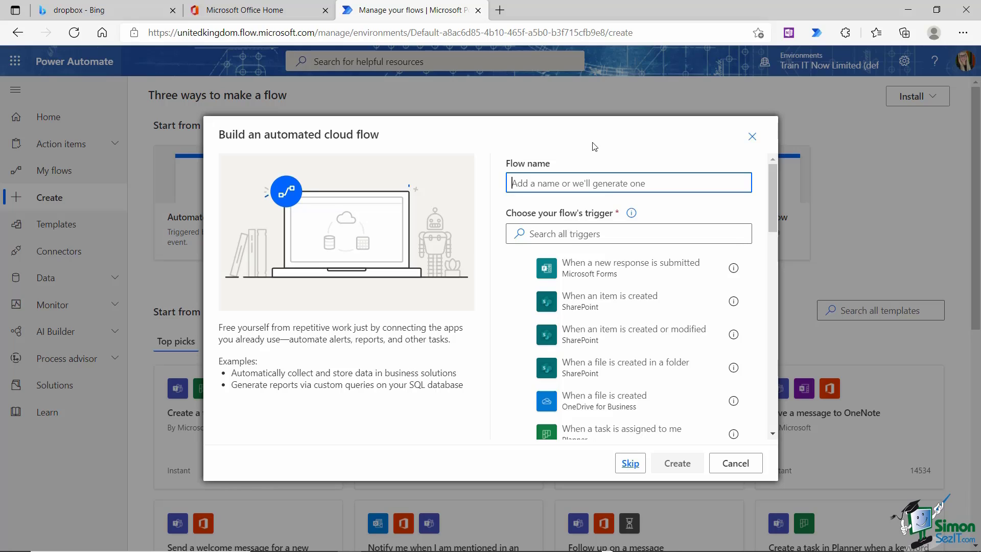
{"action": "type", "text": "Debs Flow"}
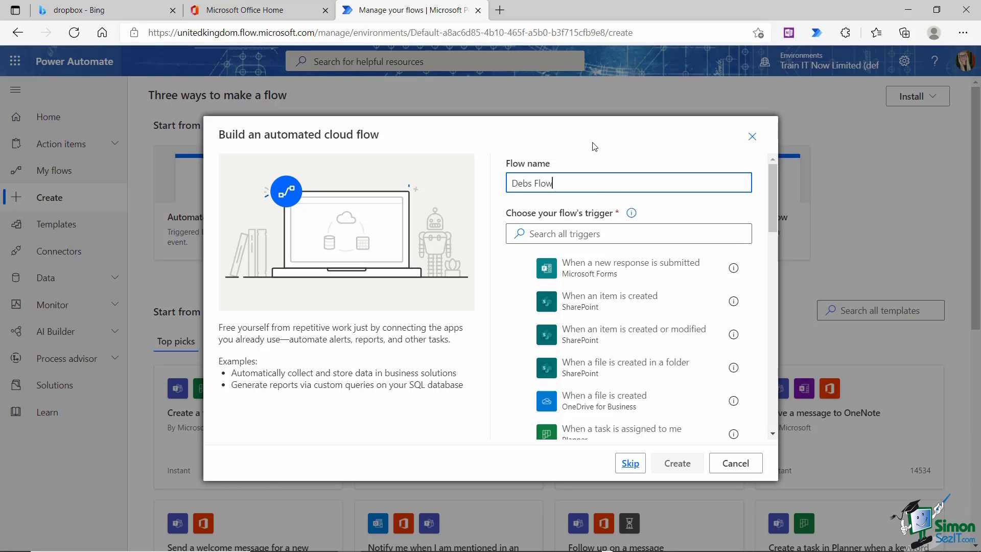
{"action": "type", "text": " - Twitter"}
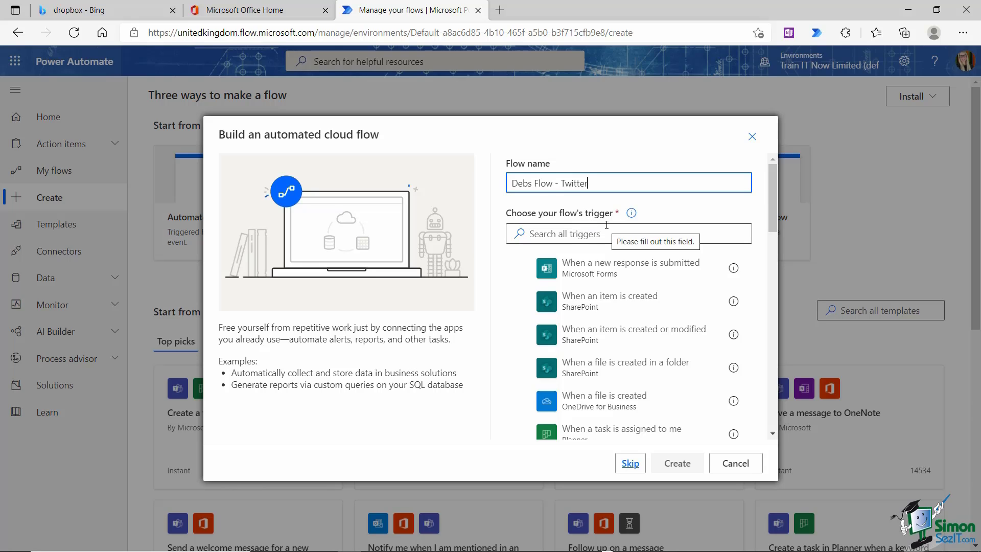
{"action": "left_click", "coordinate": [631, 465]}
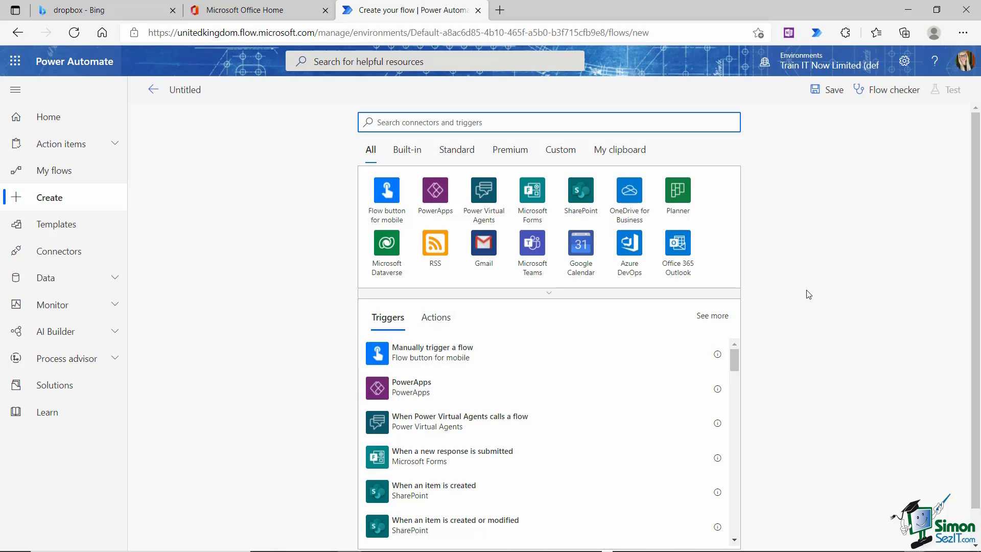
Examine the triggers and actions offered for starting the new flow.
{"action": "scroll", "coordinate": [806, 291], "scroll_direction": "down", "scroll_amount": 1}
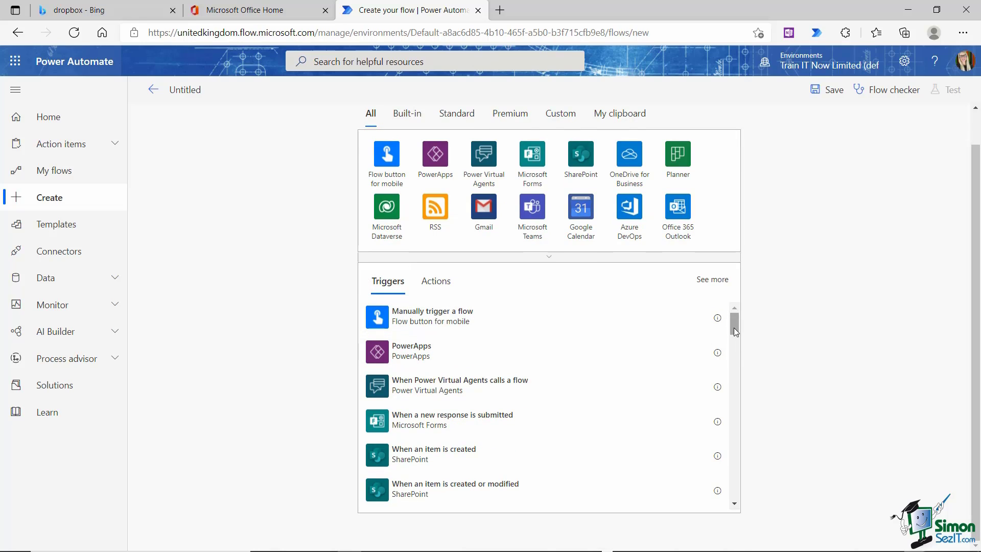
{"action": "mouse_move", "coordinate": [734, 327]}
{"action": "left_mouse_down"}
{"action": "mouse_move", "coordinate": [733, 355]}
{"action": "mouse_move", "coordinate": [739, 326]}
{"action": "mouse_move", "coordinate": [728, 321]}
{"action": "left_mouse_up"}
{"action": "left_click", "coordinate": [437, 286]}
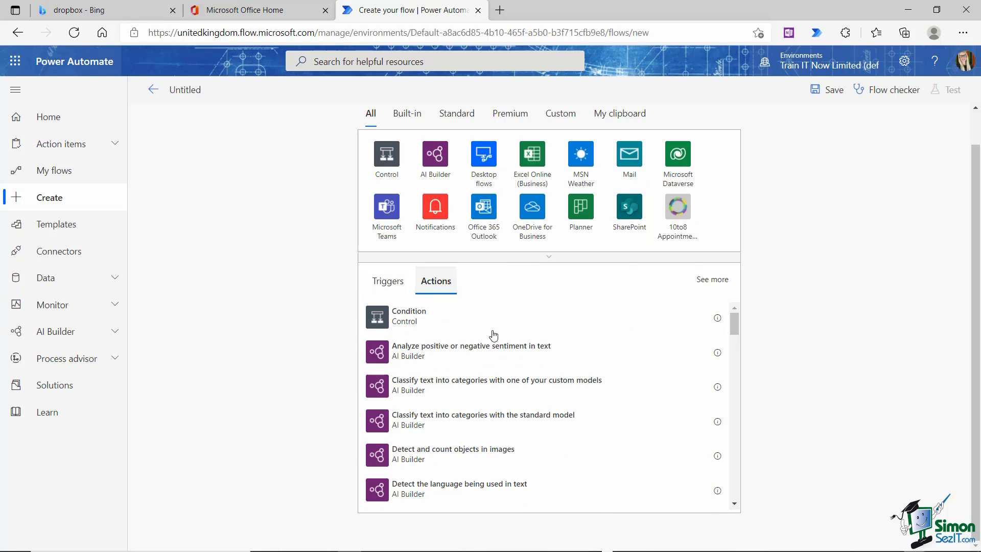
{"action": "mouse_move", "coordinate": [735, 323]}
{"action": "left_mouse_down"}
{"action": "mouse_move", "coordinate": [735, 352]}
{"action": "mouse_move", "coordinate": [737, 316]}
{"action": "left_mouse_up"}
{"action": "left_click", "coordinate": [389, 285]}
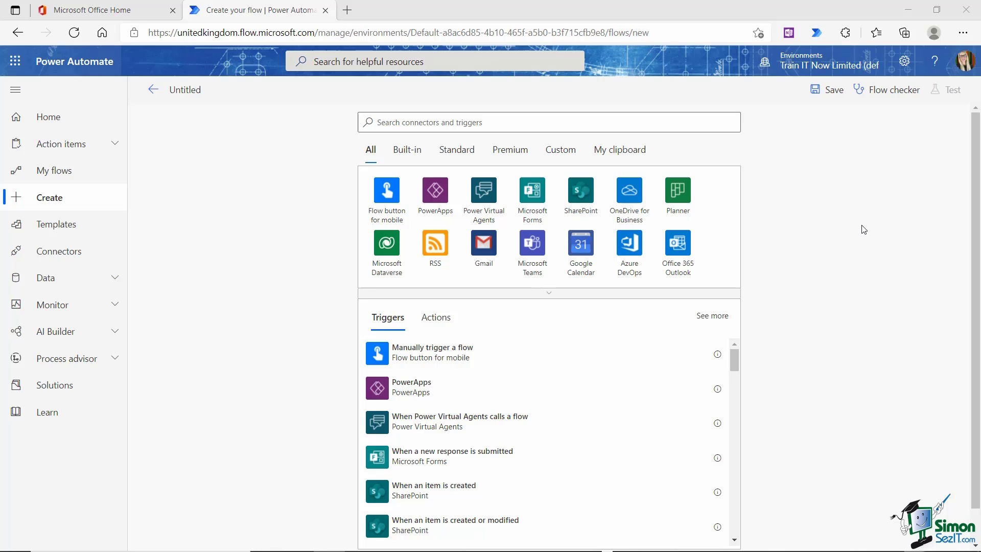
{"action": "scroll", "coordinate": [863, 234], "scroll_direction": "down", "scroll_amount": 1}
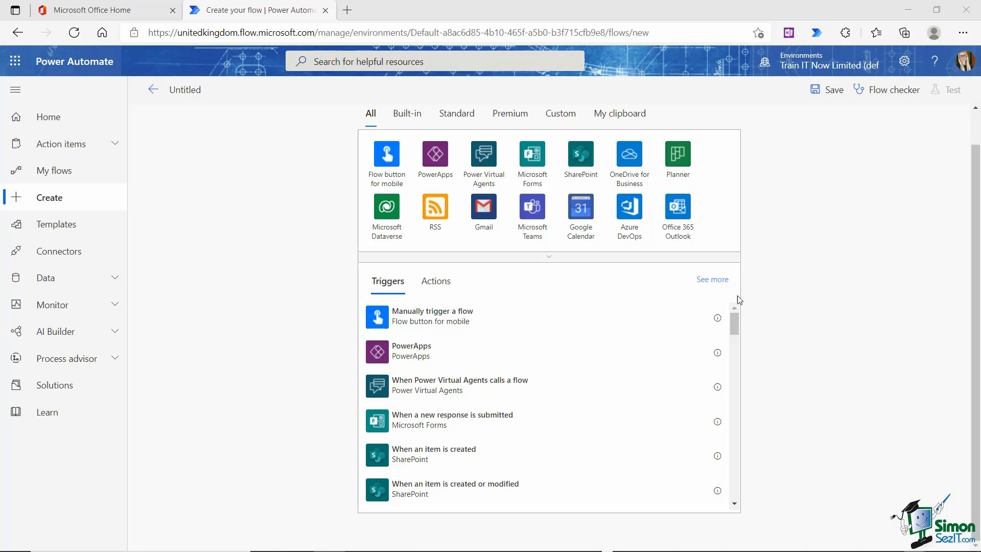
{"action": "mouse_move", "coordinate": [735, 321]}
{"action": "left_mouse_down"}
{"action": "mouse_move", "coordinate": [738, 397]}
{"action": "mouse_move", "coordinate": [743, 320]}
{"action": "left_mouse_up"}
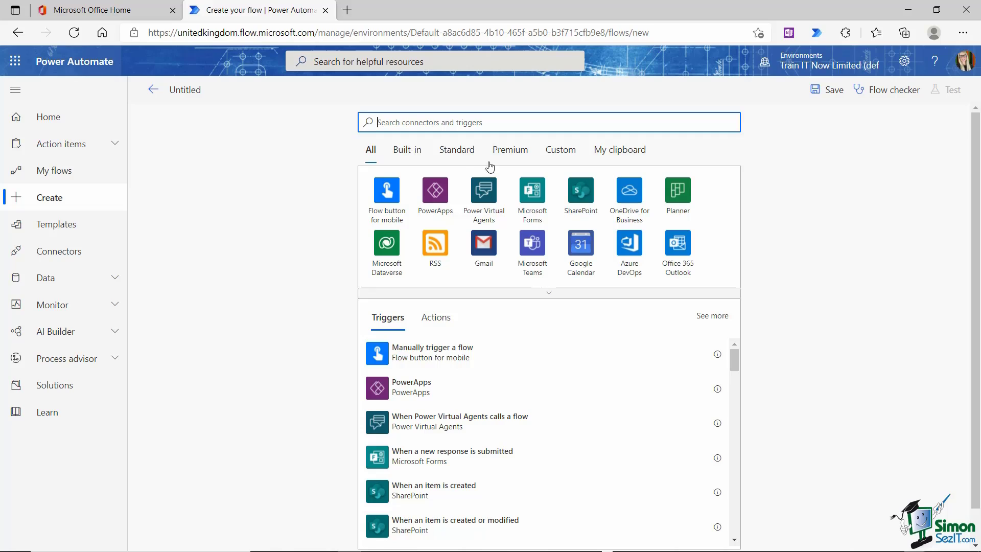
Search the connectors for twitter and add the "When a new tweet is posted" trigger to the flow.
{"action": "left_click", "coordinate": [479, 123]}
{"action": "type", "text": "twitter"}
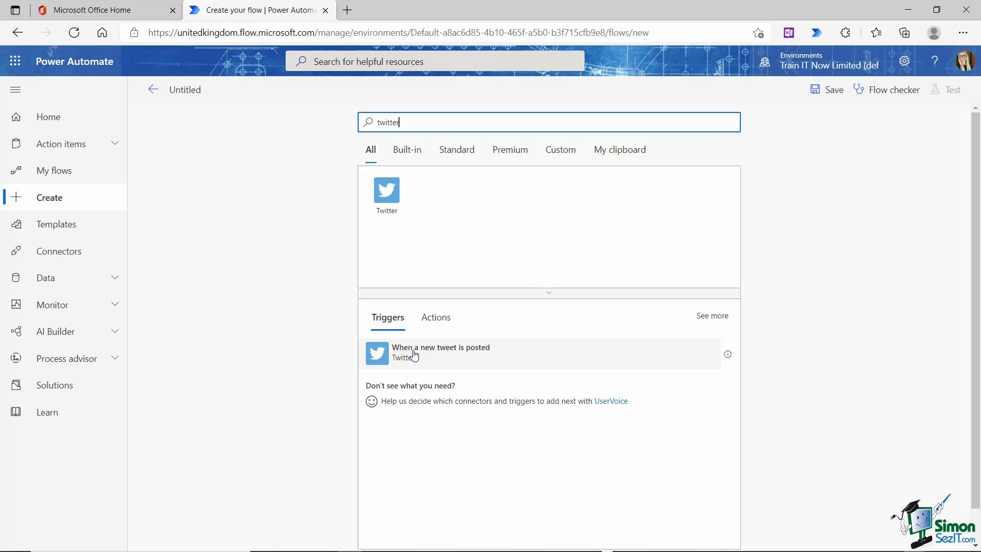
{"action": "left_click", "coordinate": [530, 362]}
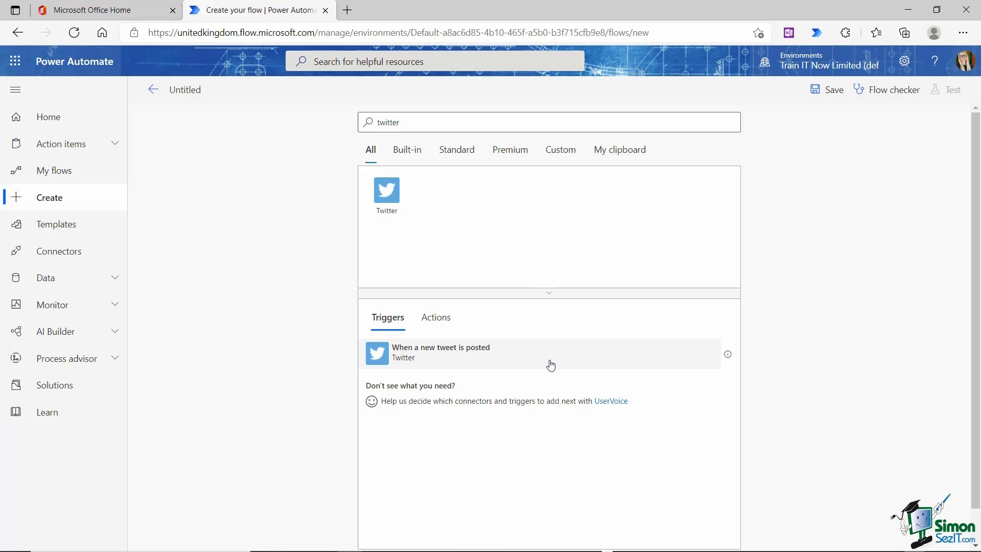
{"action": "left_click", "coordinate": [448, 356]}
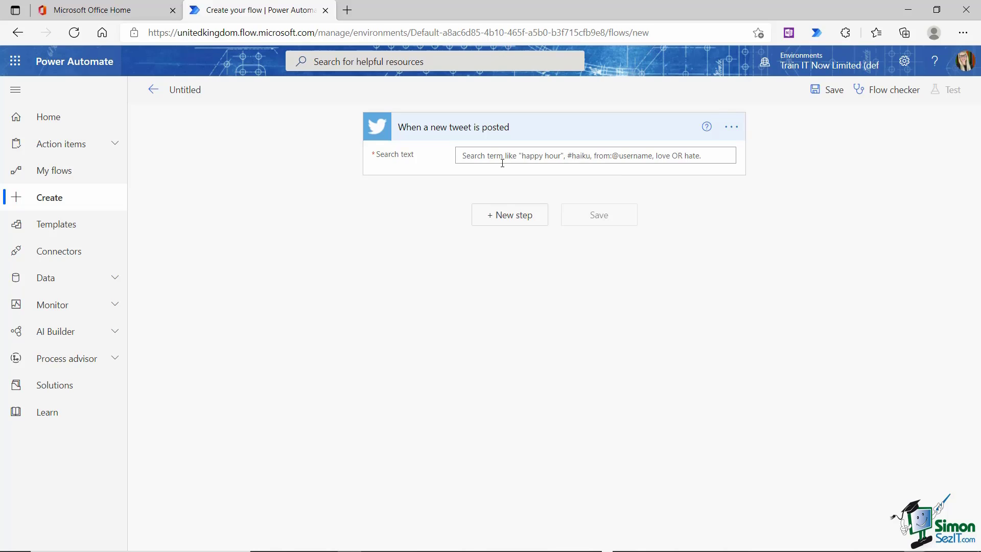
Set the tweet trigger's search text to "excel".
{"action": "left_click", "coordinate": [463, 156]}
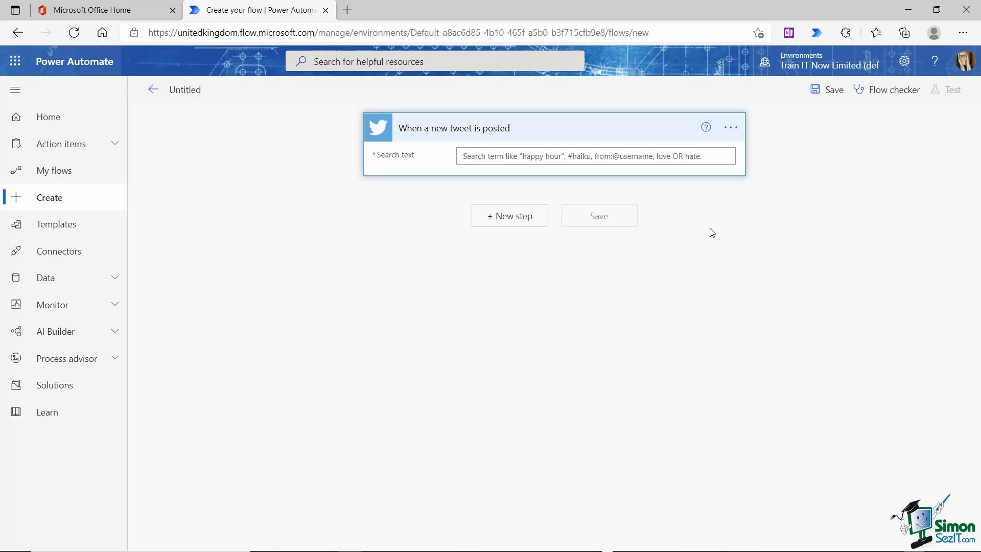
{"action": "left_click", "coordinate": [464, 157]}
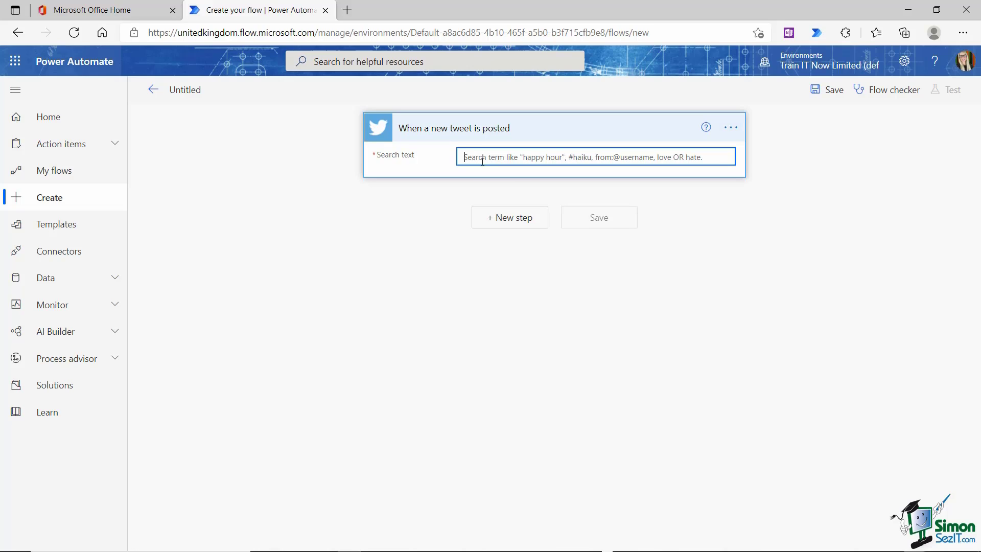
{"action": "type", "text": "excel"}
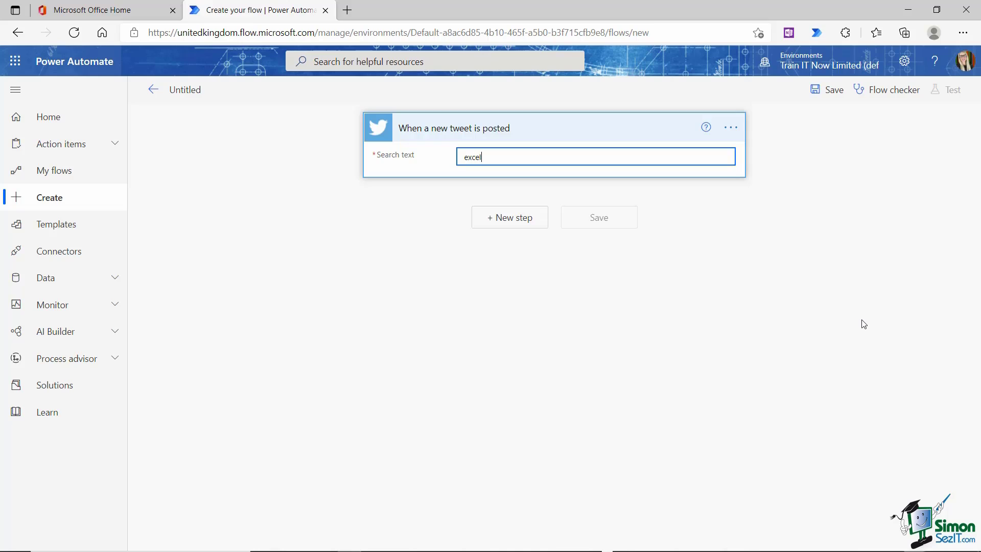
{"action": "left_click", "coordinate": [789, 216]}
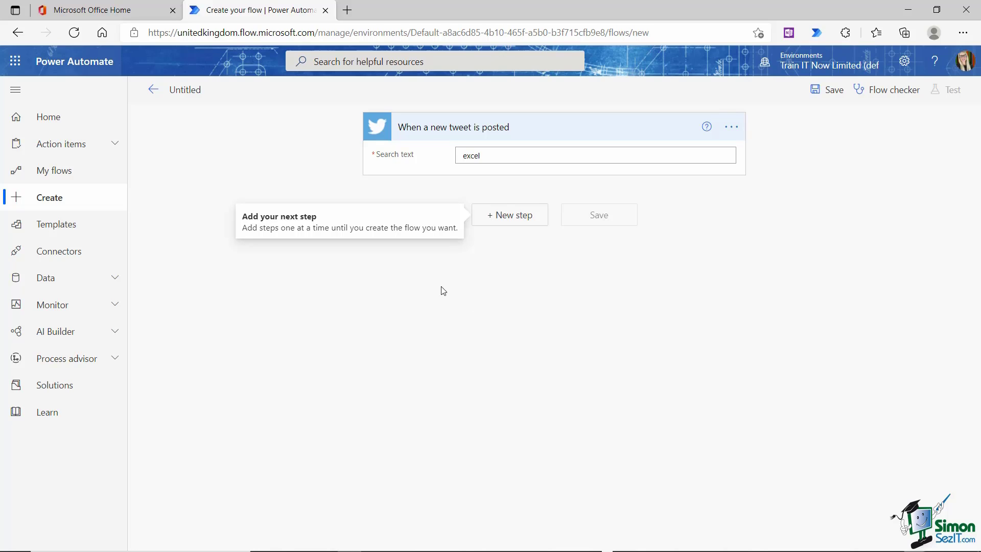
Add a new step below the tweet trigger and browse the actions available for it.
{"action": "left_click", "coordinate": [506, 220]}
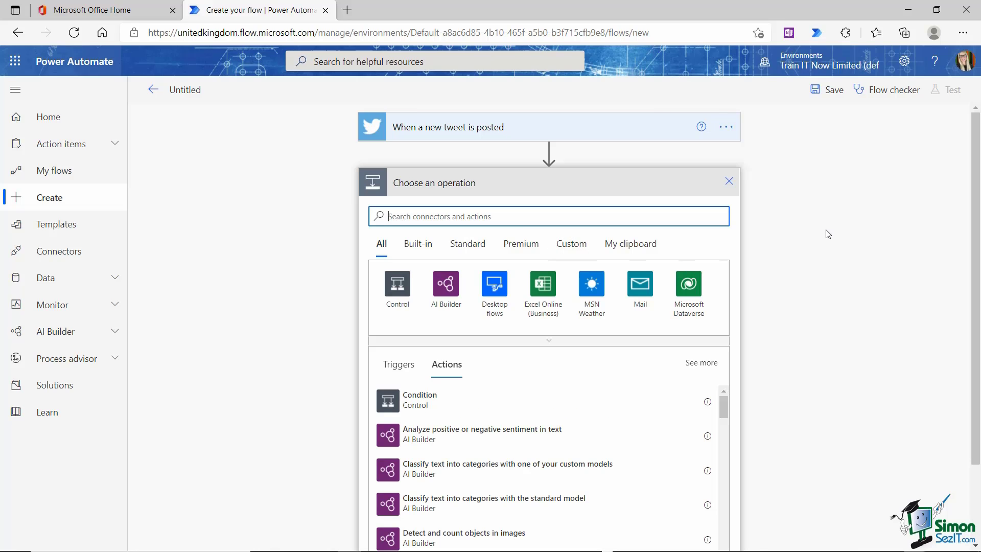
{"action": "scroll", "coordinate": [817, 250], "scroll_direction": "down", "scroll_amount": 2}
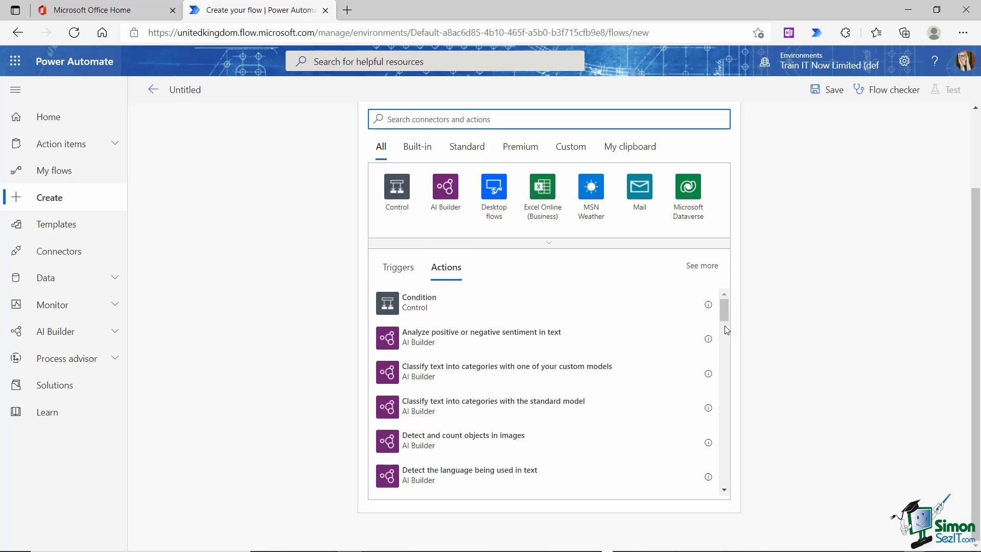
{"action": "left_click_drag", "start_coordinate": [725, 305], "coordinate": [744, 306]}
Search the available actions for "teams" and for "gmail" to see what each service offers.
{"action": "type", "text": "tm"}
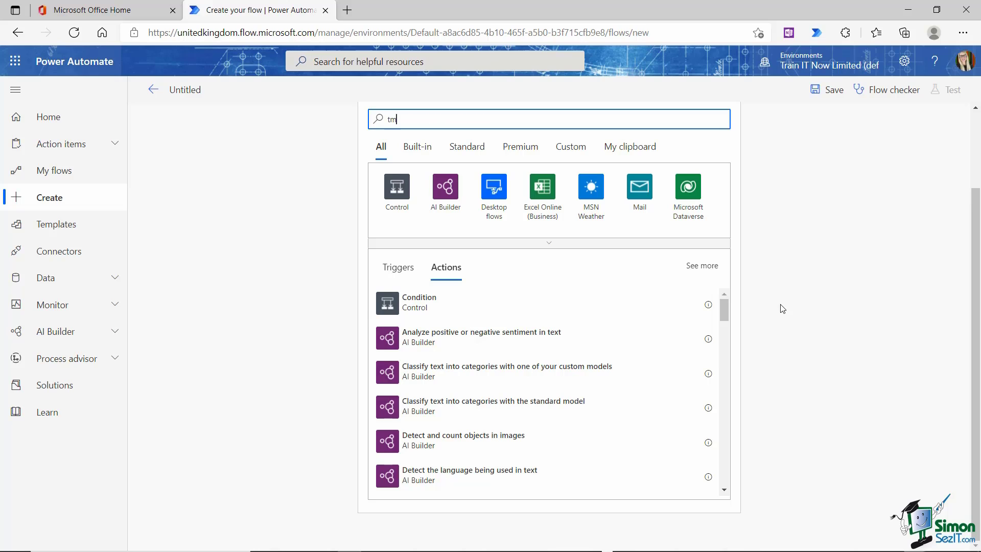
{"action": "key", "text": "BackSpace"}
{"action": "type", "text": "eams"}
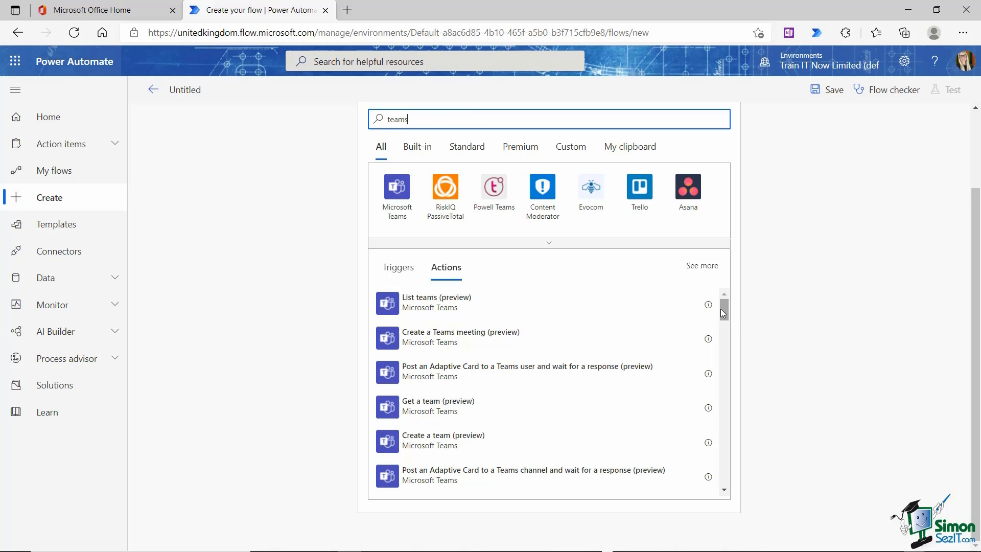
{"action": "left_click_drag", "start_coordinate": [725, 307], "coordinate": [725, 305]}
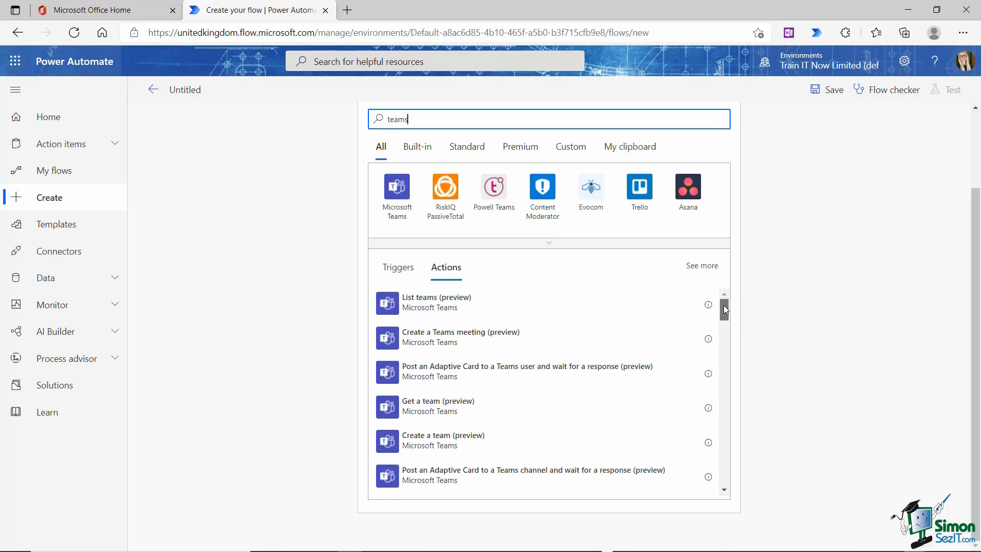
{"action": "double_click", "coordinate": [396, 121]}
{"action": "type", "text": "gmail"}
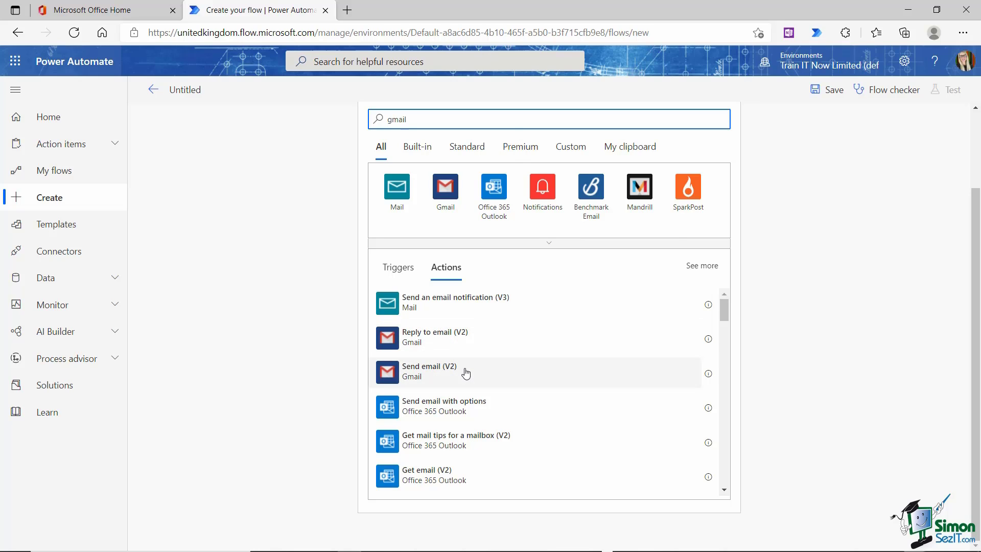
Search the actions for "send an email" and add the Office 365 Outlook action Send an email (V2).
{"action": "double_click", "coordinate": [513, 123]}
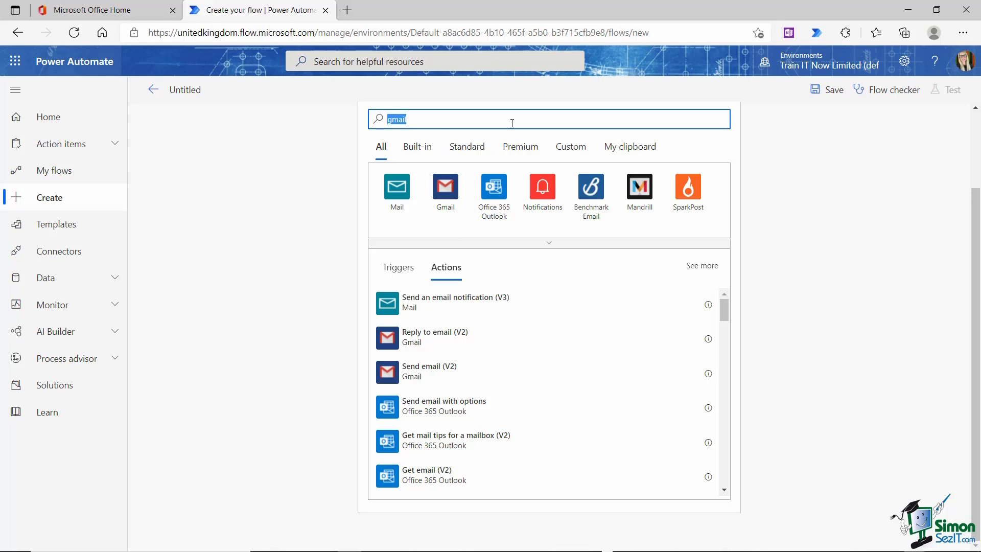
{"action": "type", "text": "send an"}
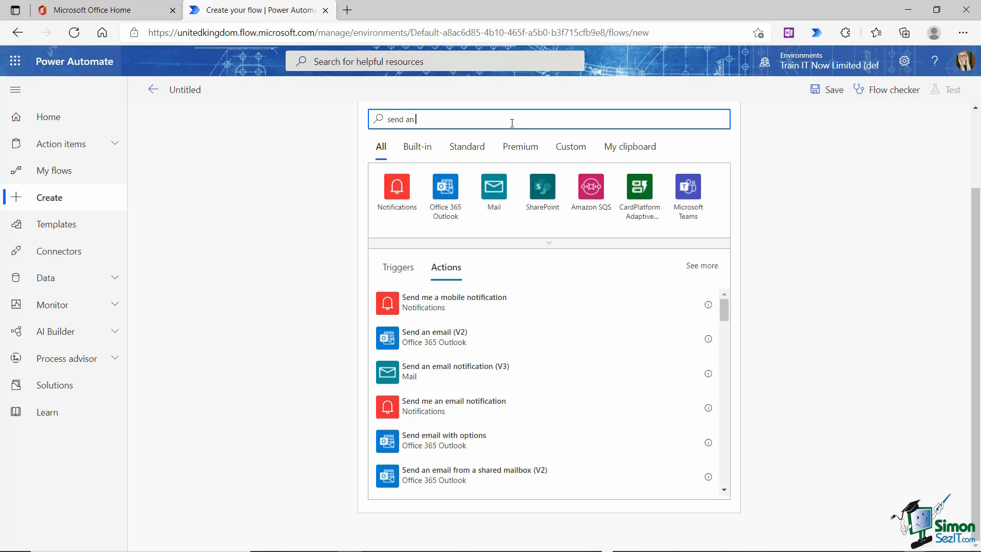
{"action": "type", "text": " email"}
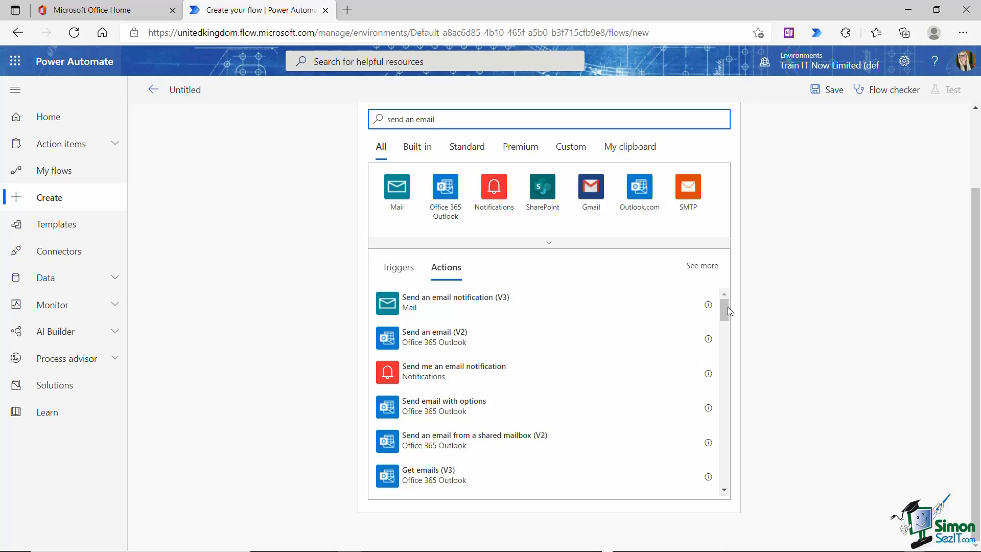
{"action": "mouse_move", "coordinate": [727, 307]}
{"action": "left_mouse_down"}
{"action": "mouse_move", "coordinate": [725, 363]}
{"action": "mouse_move", "coordinate": [725, 306]}
{"action": "left_mouse_up"}
{"action": "left_click", "coordinate": [480, 340]}
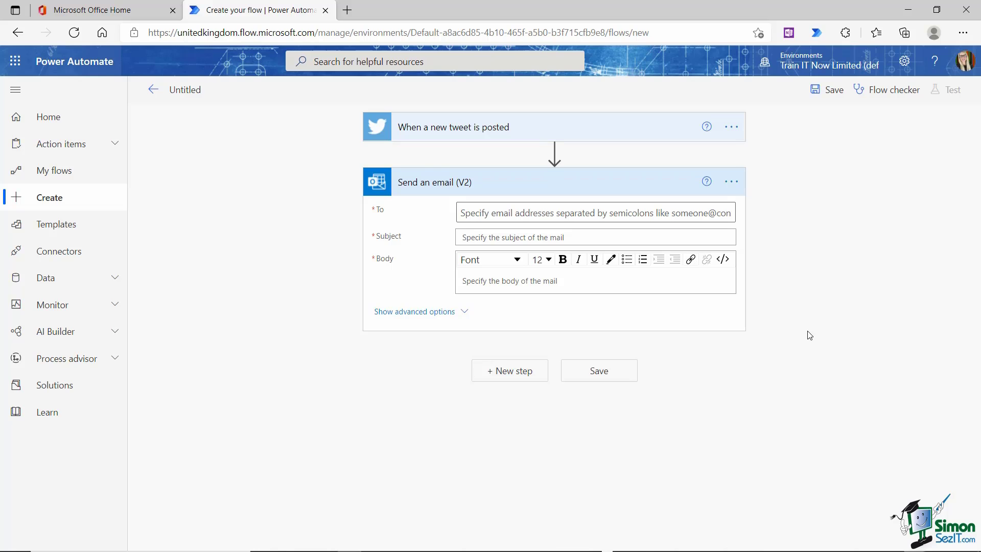
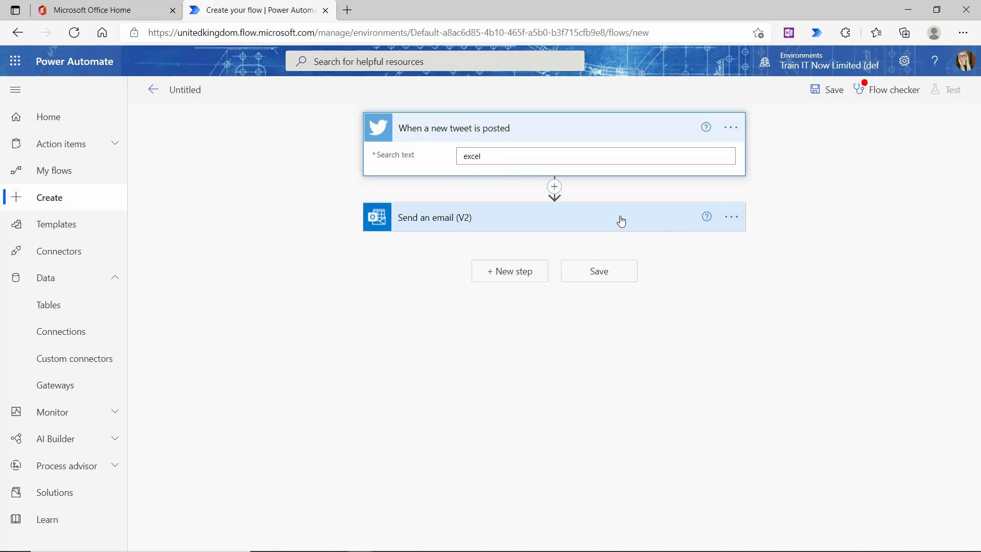
Expand the Send an email (V2) action and choose the suggested person as the email's recipient.
{"action": "left_click", "coordinate": [599, 219]}
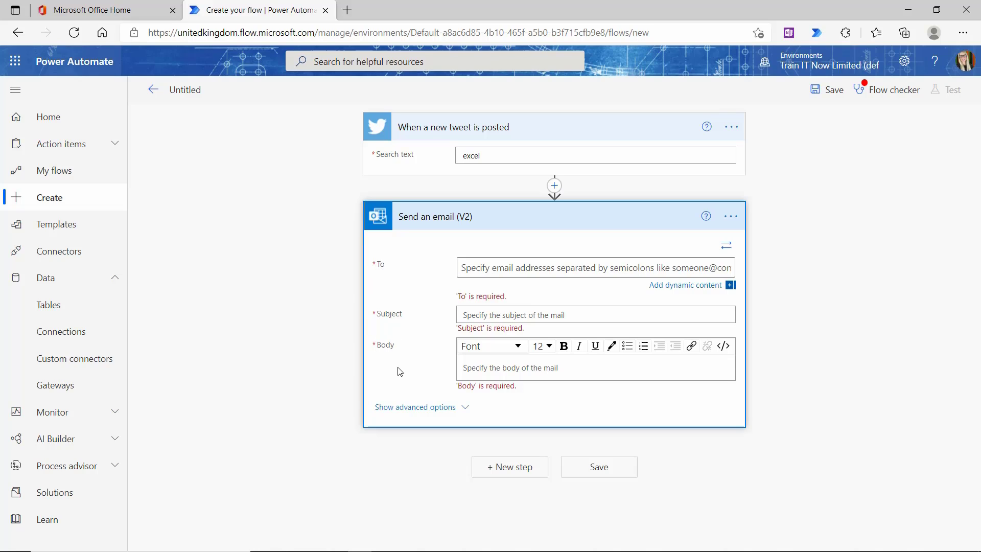
{"action": "left_click", "coordinate": [465, 268]}
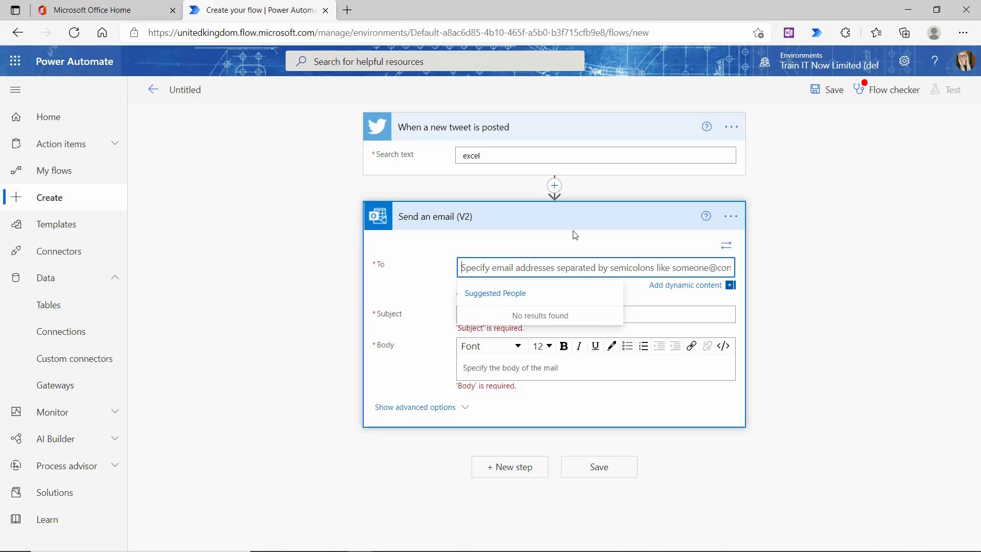
{"action": "type", "text": "deb"}
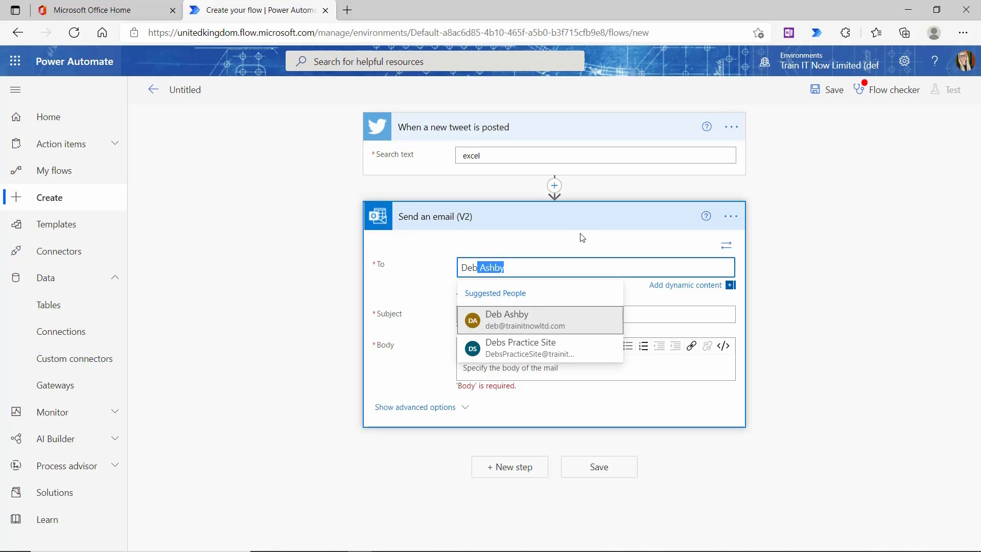
{"action": "left_click", "coordinate": [528, 327]}
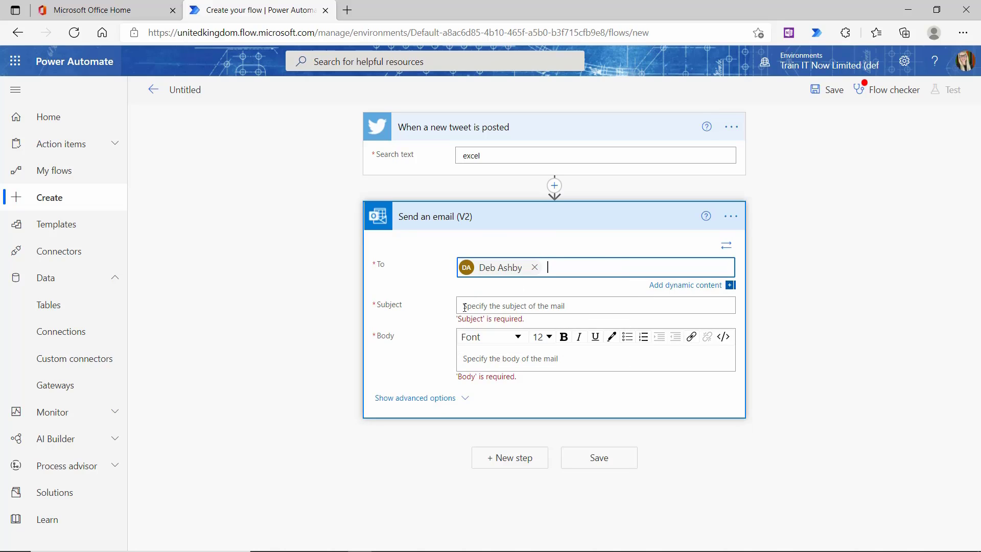
Set the email subject to "Excel mentioned on Twitter by" followed by the tweet's User name dynamic content.
{"action": "left_click", "coordinate": [519, 306]}
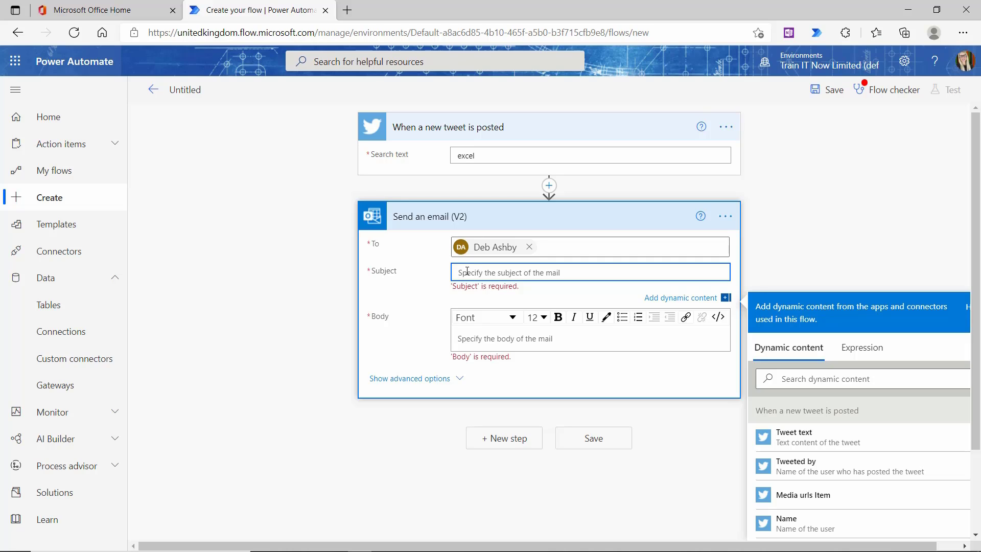
{"action": "type", "text": "Excel mentioned on Twitter b"}
{"action": "key", "text": "BackSpace"}
{"action": "type", "text": "by"}
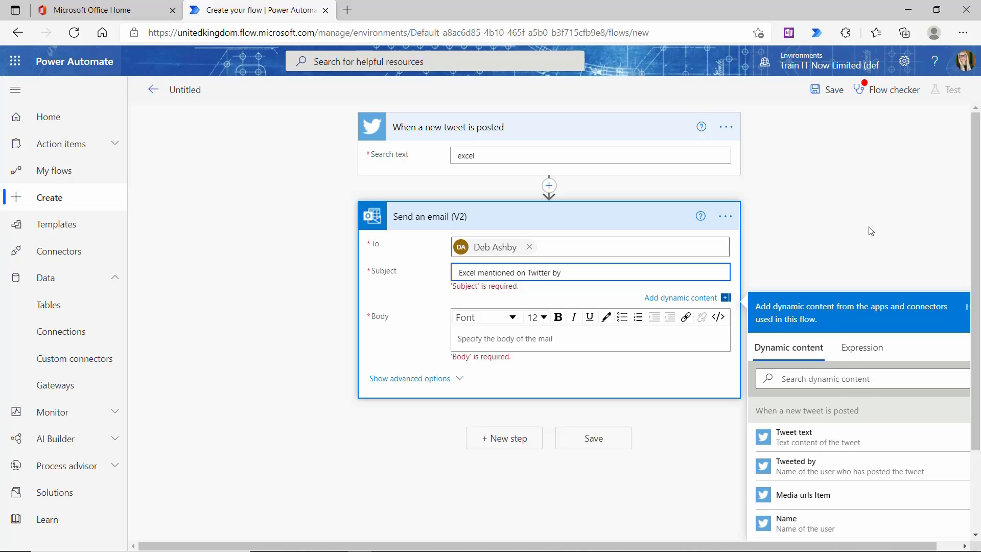
{"action": "scroll", "coordinate": [872, 231], "scroll_direction": "down", "scroll_amount": 2}
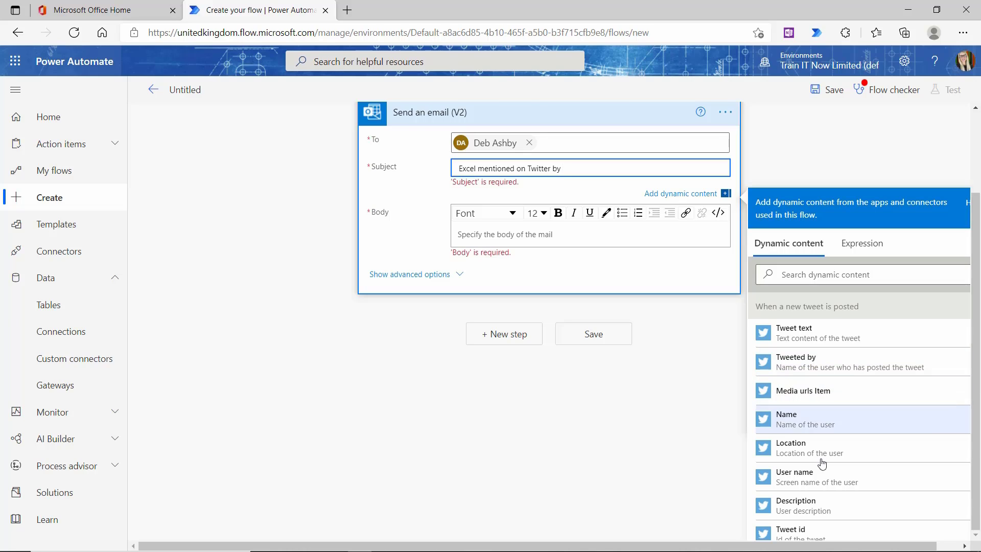
{"action": "left_click", "coordinate": [837, 483]}
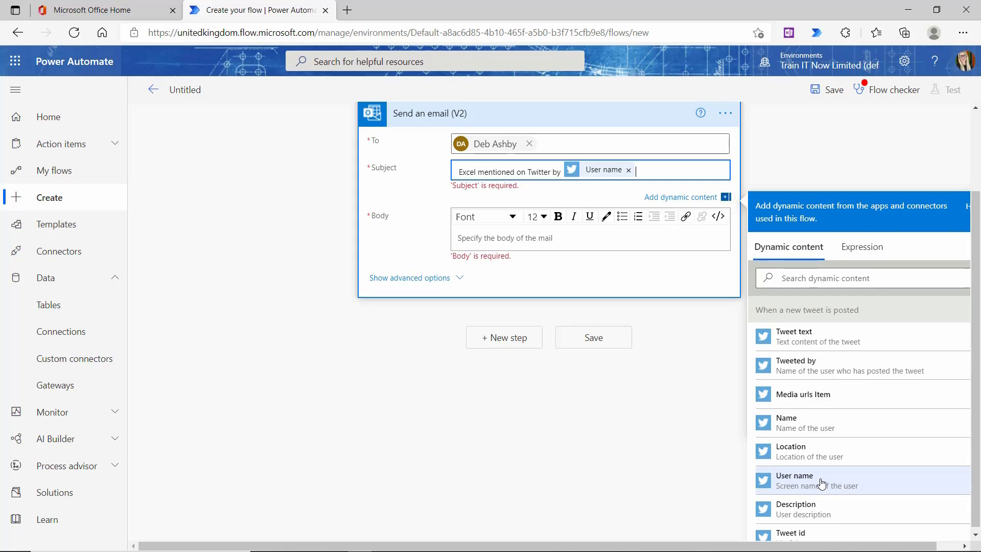
Begin the email body with the line "A new tweet has been posted on Twitter containing the word 'excel'.".
{"action": "left_click", "coordinate": [459, 238]}
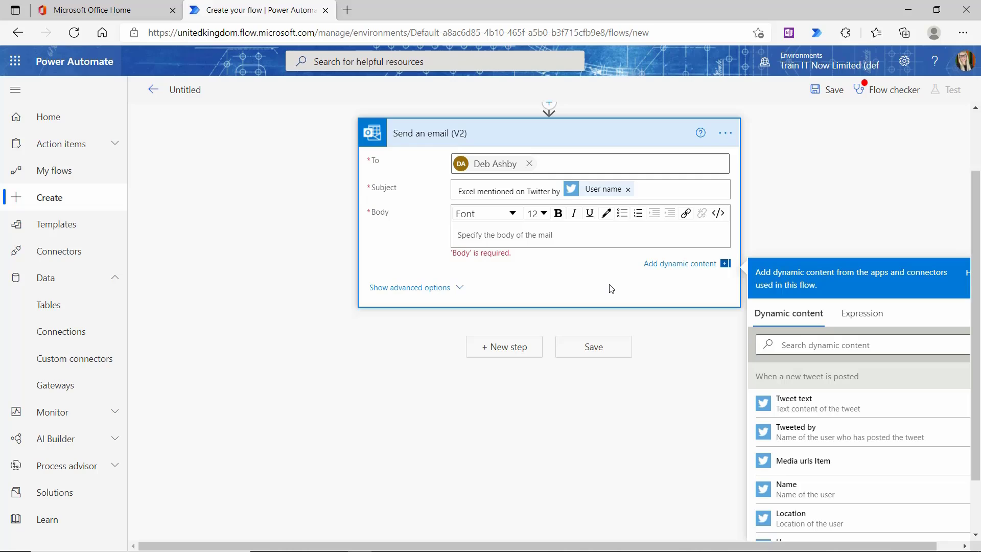
{"action": "type", "text": "A new tweet has been posted on Twitter contain"}
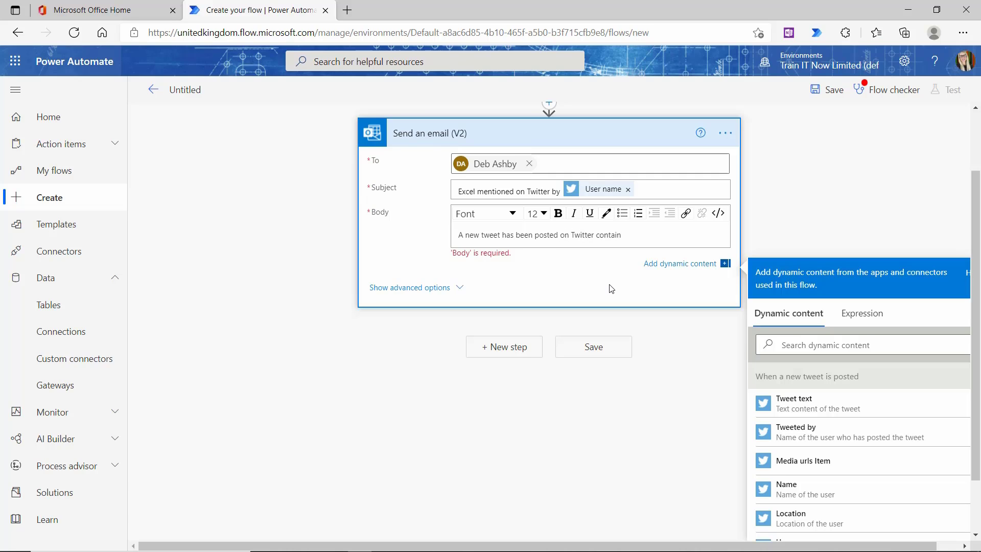
{"action": "type", "text": "ing the word 'excel'."}
{"action": "key", "text": "Return"}
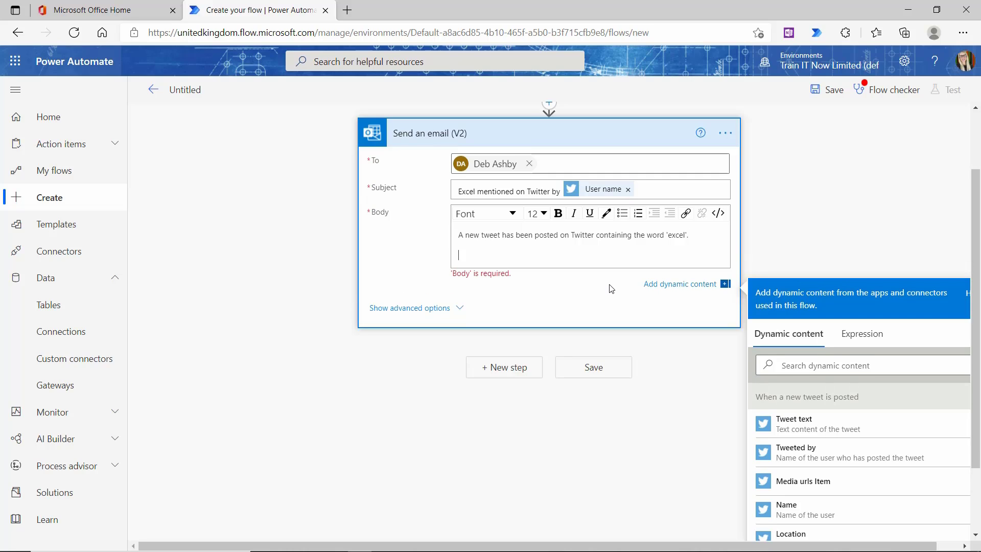
Add a "Tweet information:" line to the email body followed by the Tweet text dynamic content.
{"action": "type", "text": "Tweet inor"}
{"action": "key", "text": "BackSpace"}
{"action": "key", "text": "BackSpace"}
{"action": "key", "text": "BackSpace"}
{"action": "key", "text": "BackSpace"}
{"action": "type", "text": "information:"}
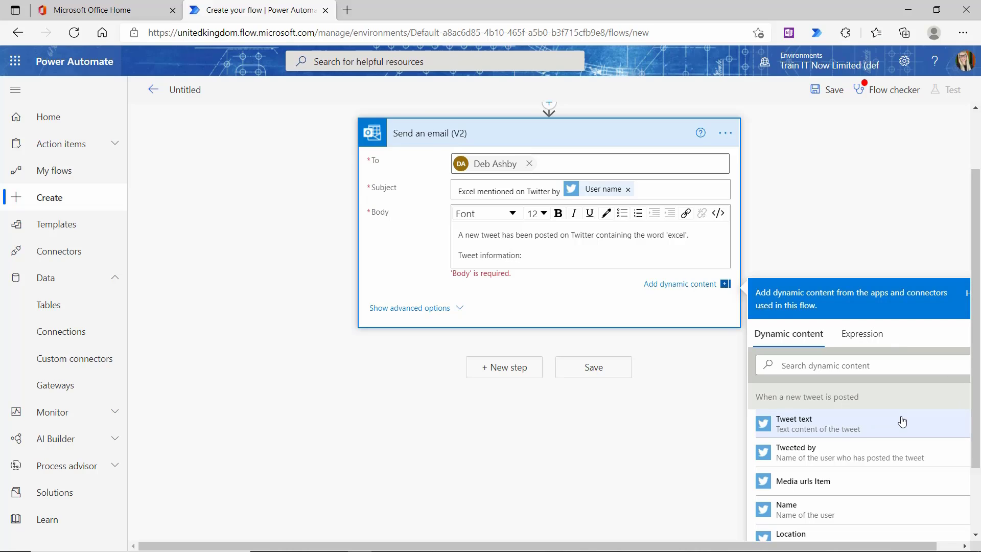
{"action": "scroll", "coordinate": [710, 335], "scroll_direction": "down", "scroll_amount": 2}
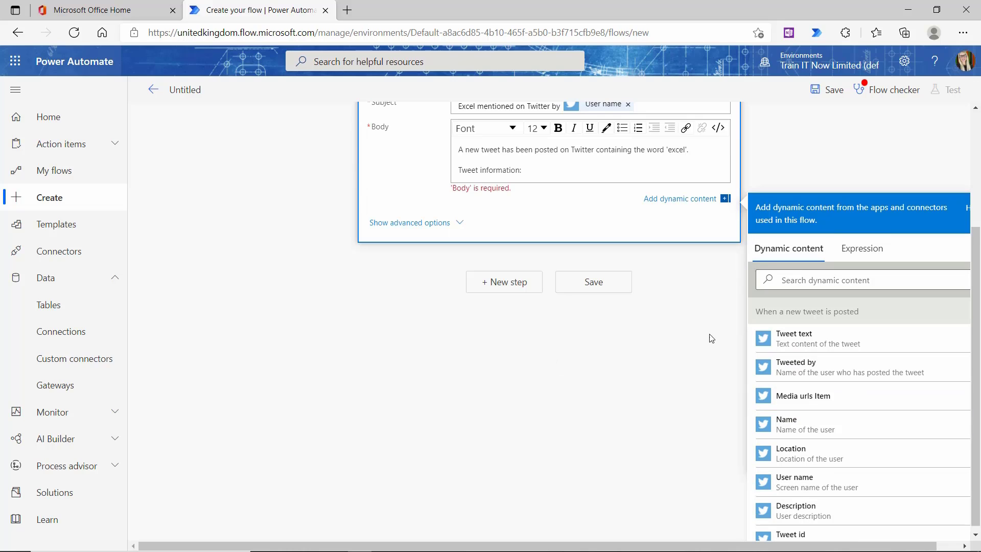
{"action": "left_click", "coordinate": [814, 343]}
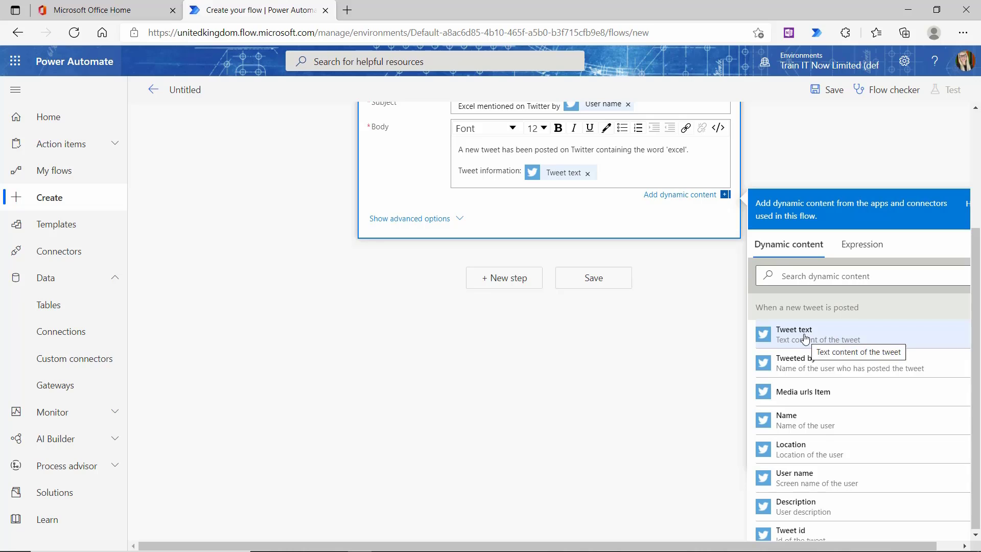
Add the body lines "Twitted by:" with the Tweeted by dynamic content and "Location:" with the Location dynamic content.
{"action": "key", "text": "Return"}
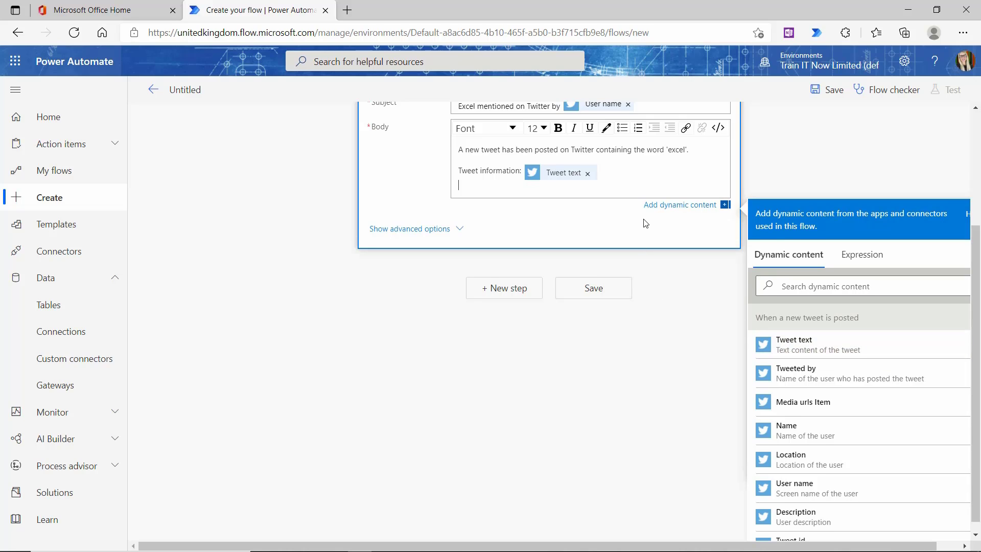
{"action": "type", "text": "Twi"}
{"action": "type", "text": "ter"}
{"action": "type", "text": " by:"}
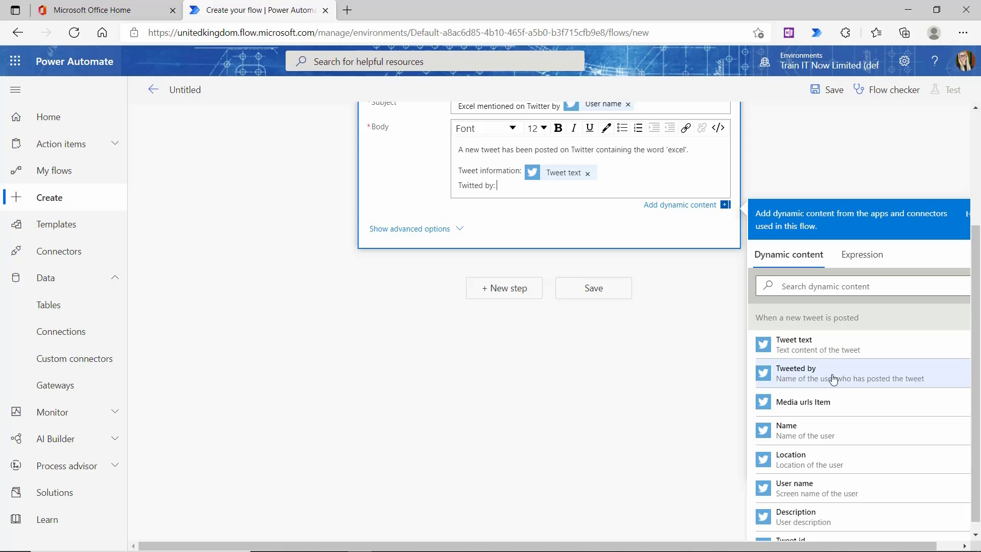
{"action": "left_click", "coordinate": [813, 381]}
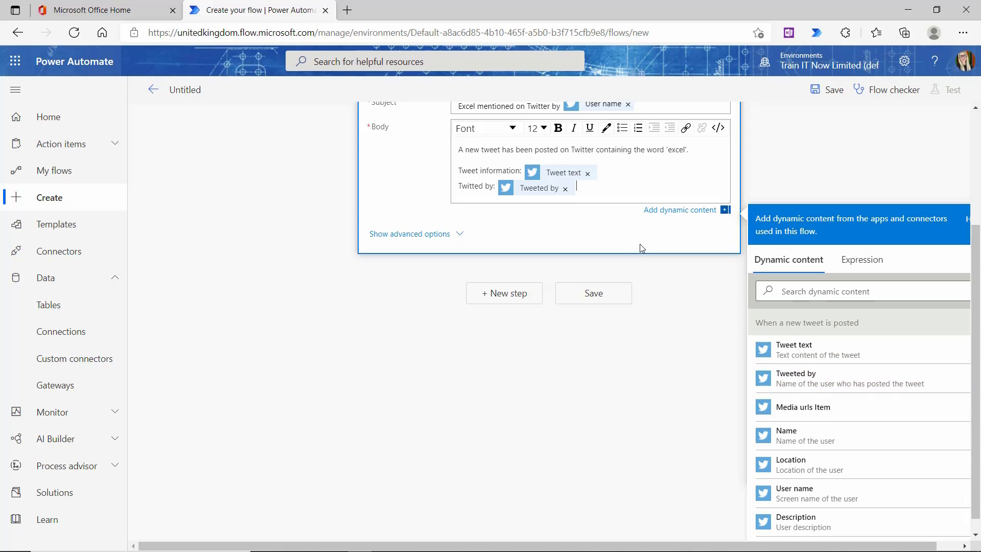
{"action": "key", "text": "Return"}
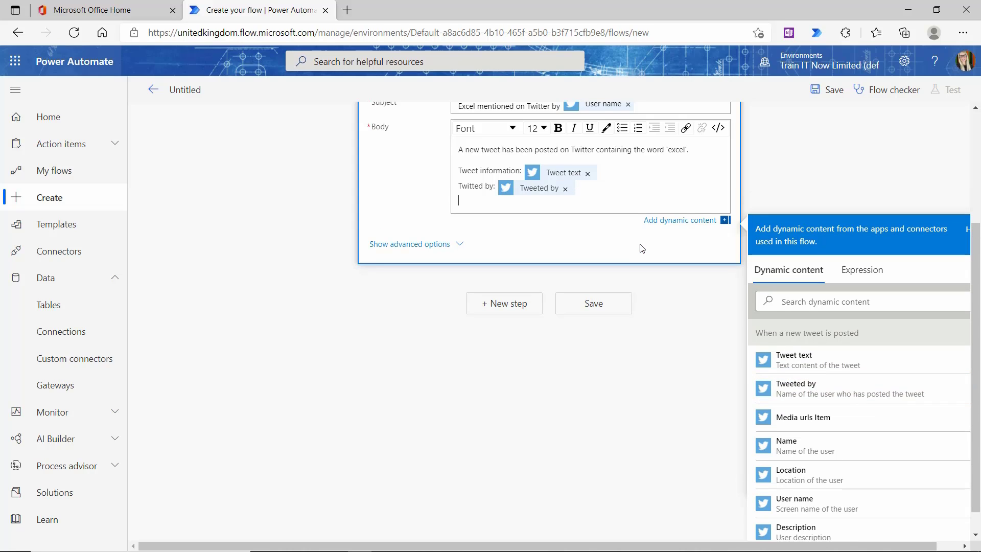
{"action": "type", "text": "Location:"}
{"action": "left_click", "coordinate": [815, 478]}
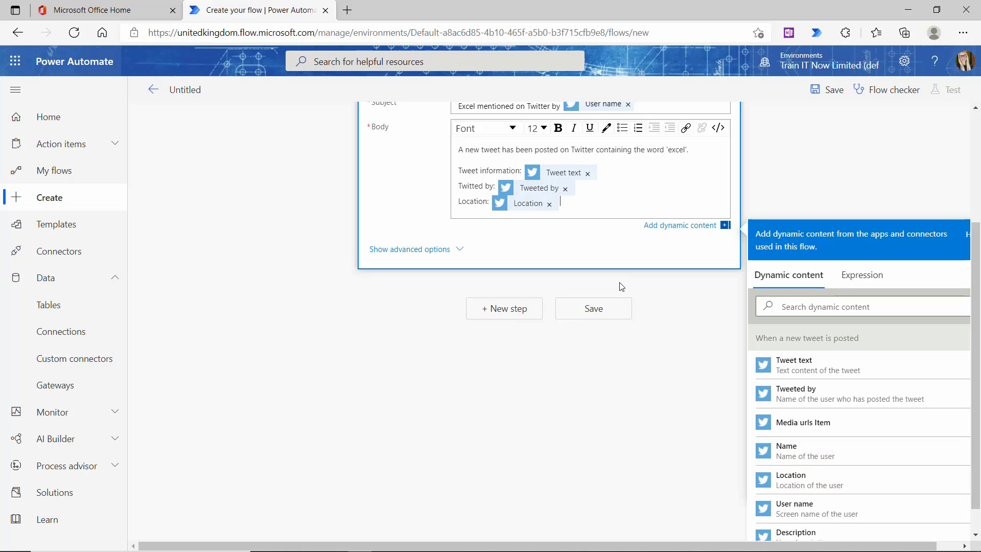
Add a "Tweet Posted:" line to the email body followed by the Created at dynamic content.
{"action": "key", "text": "Return"}
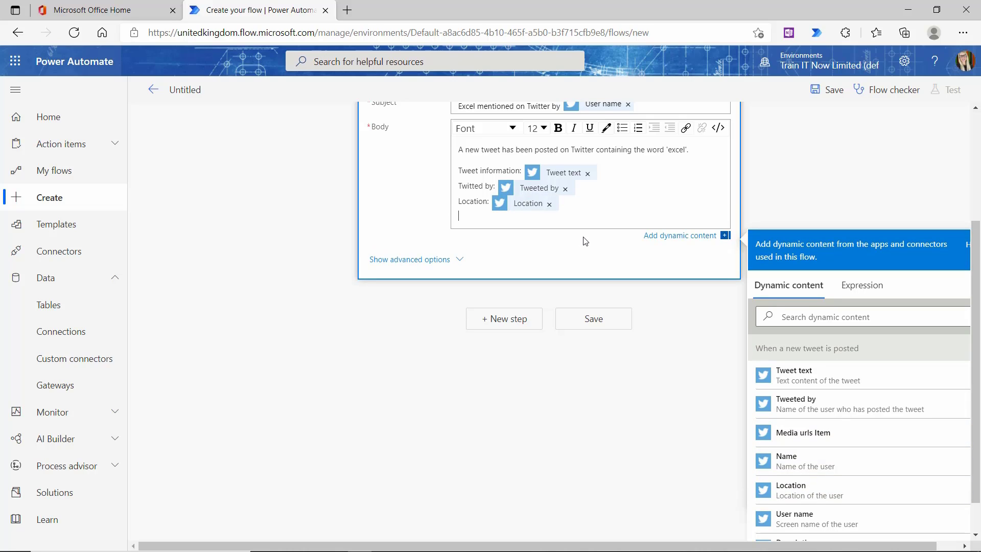
{"action": "type", "text": "Tweet Posted:"}
{"action": "scroll", "coordinate": [887, 403], "scroll_direction": "down", "scroll_amount": 4}
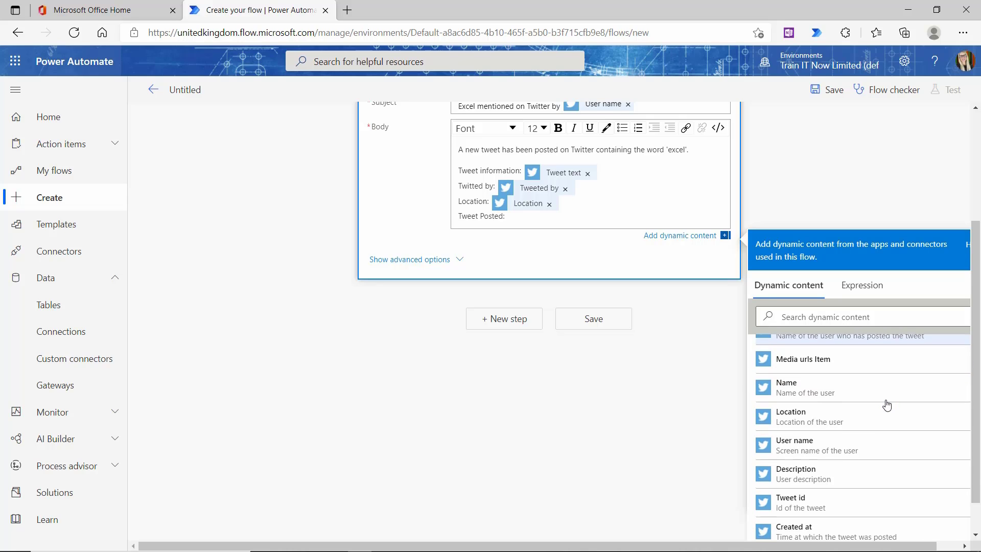
{"action": "scroll", "coordinate": [885, 400], "scroll_direction": "down", "scroll_amount": 3}
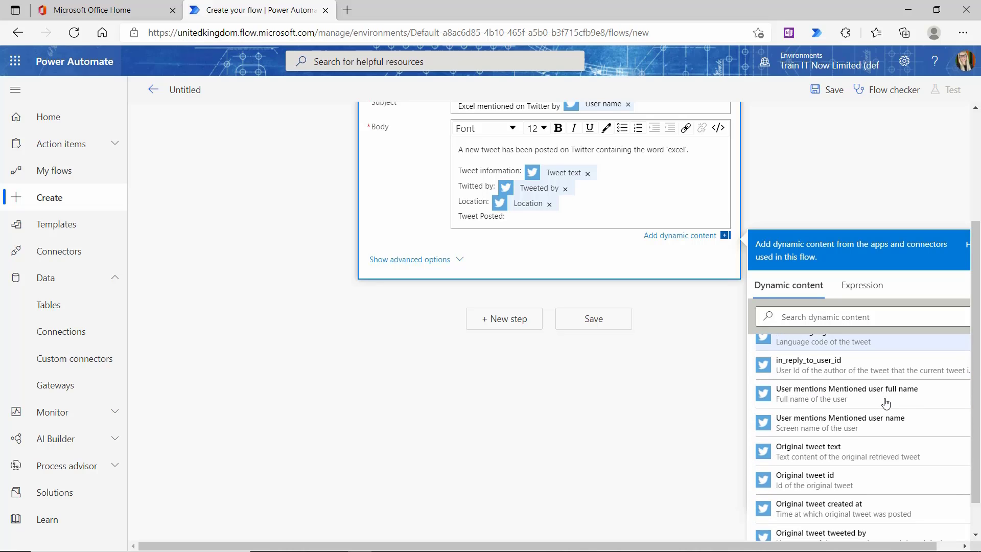
{"action": "scroll", "coordinate": [785, 417], "scroll_direction": "up", "scroll_amount": 3}
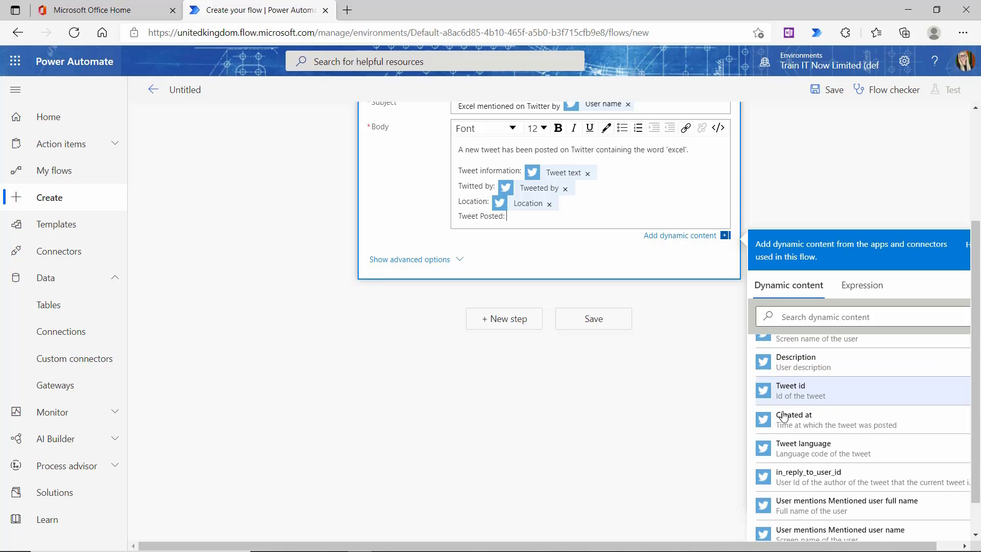
{"action": "left_click", "coordinate": [842, 428]}
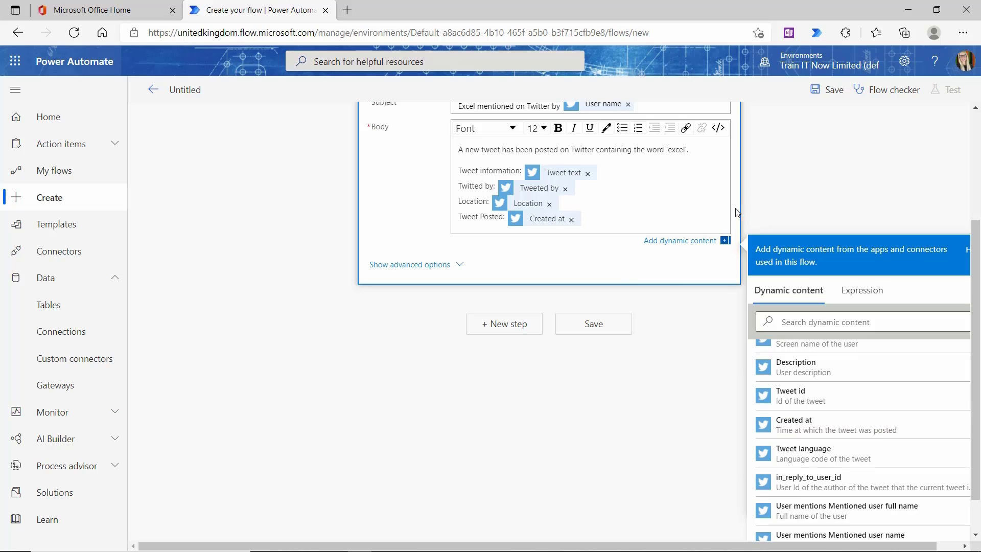
Check the flow for errors and warnings with the Flow checker and save the flow.
{"action": "scroll", "coordinate": [693, 365], "scroll_direction": "up", "scroll_amount": 3}
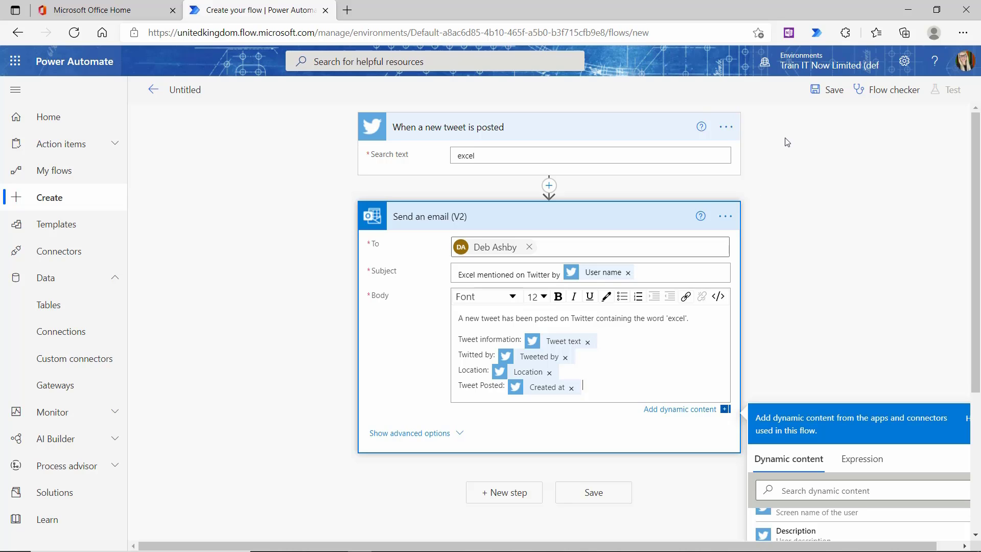
{"action": "left_click", "coordinate": [891, 91]}
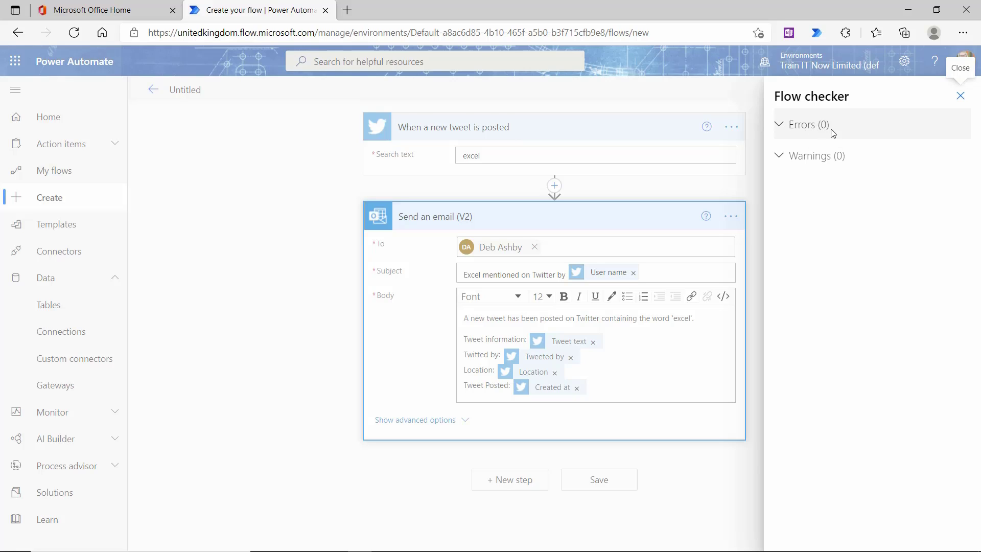
{"action": "left_click", "coordinate": [961, 96]}
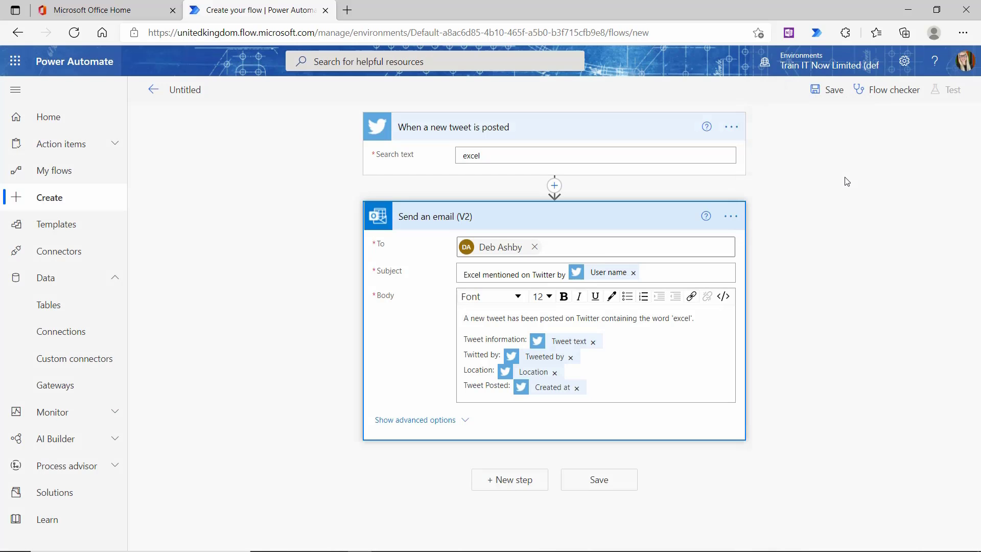
{"action": "left_click", "coordinate": [831, 92]}
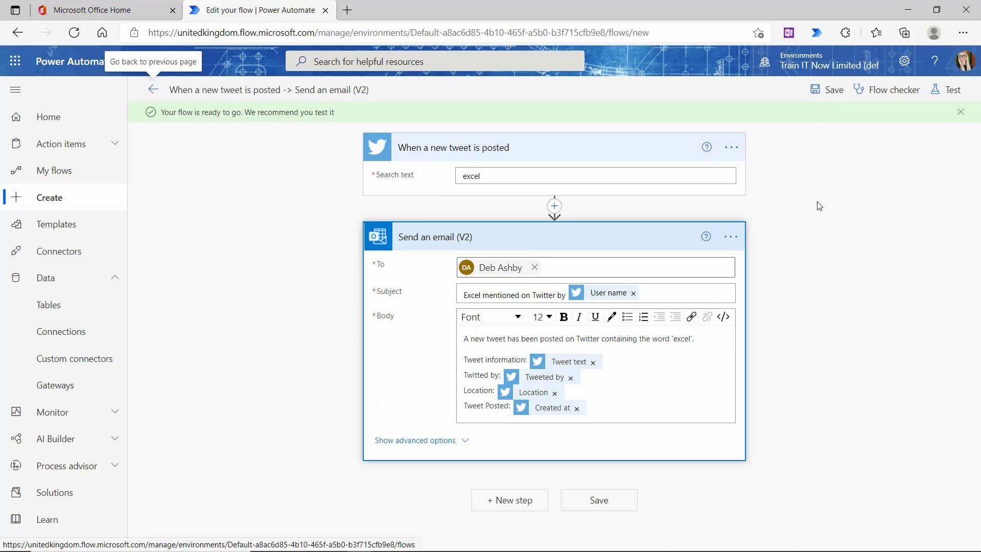
Run a manual test of the saved flow.
{"action": "left_click", "coordinate": [952, 90]}
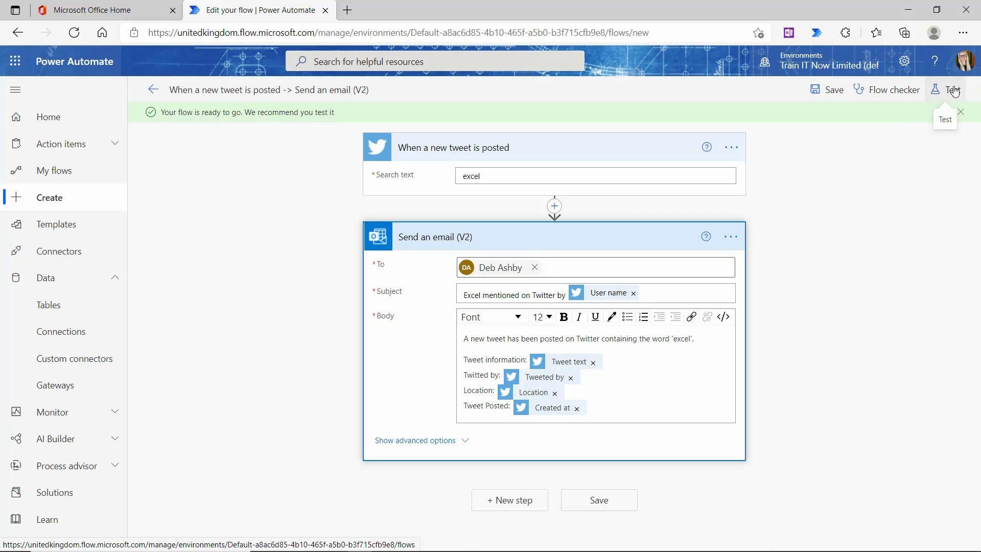
{"action": "left_click", "coordinate": [781, 121]}
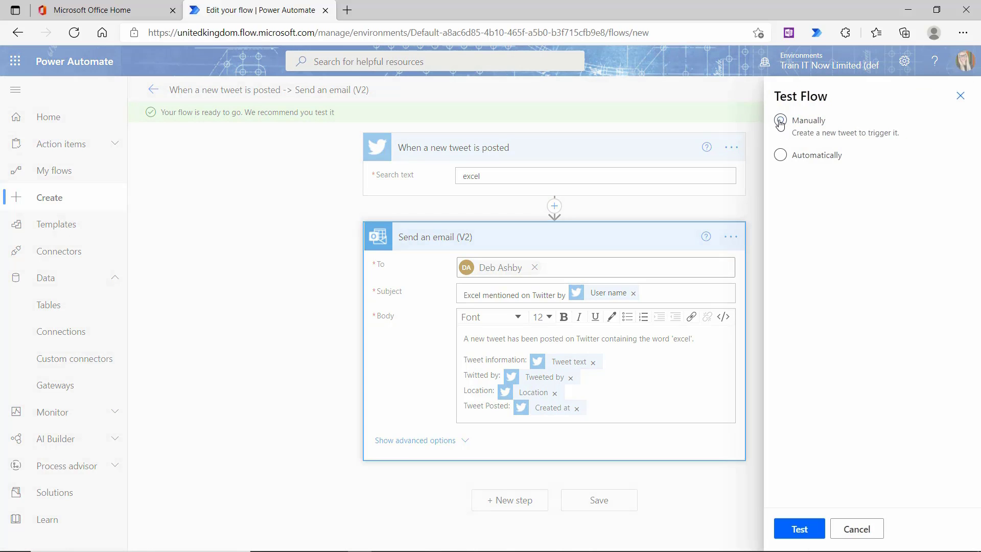
{"action": "left_click", "coordinate": [813, 531]}
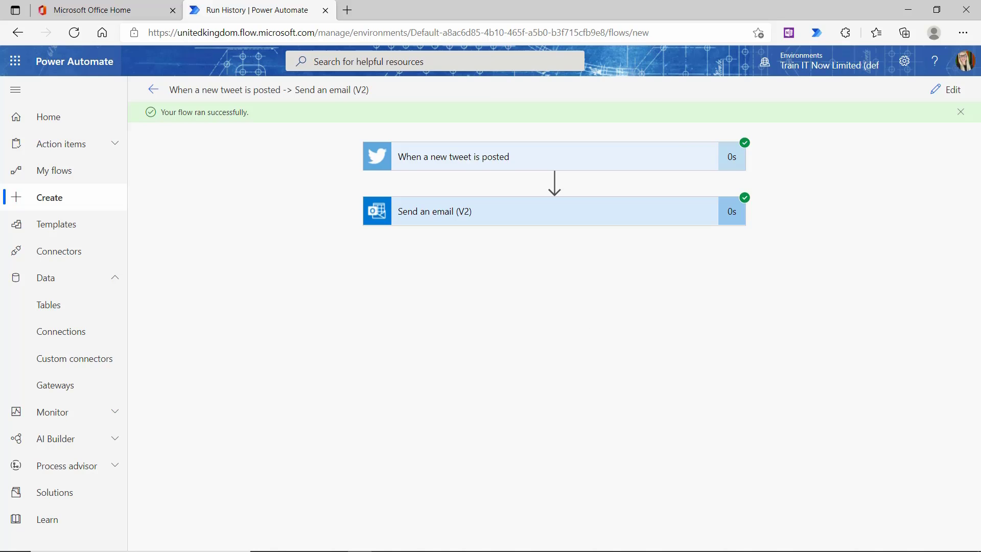
Switch to Outlook, open the second "Excel mentioned on Twitter" email in the inbox and examine its subject and tweet details.
{"action": "left_click", "coordinate": [504, 542]}
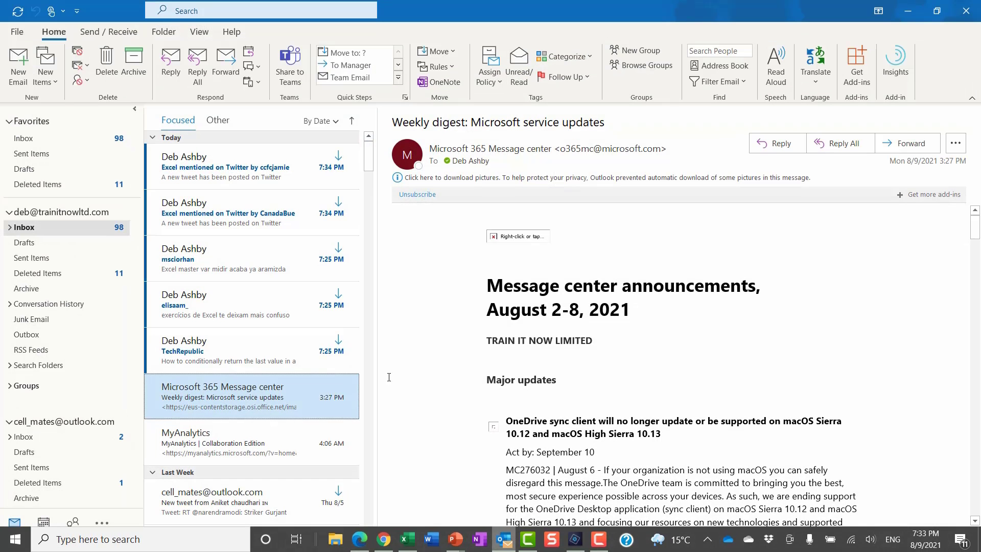
{"action": "left_click", "coordinate": [225, 210]}
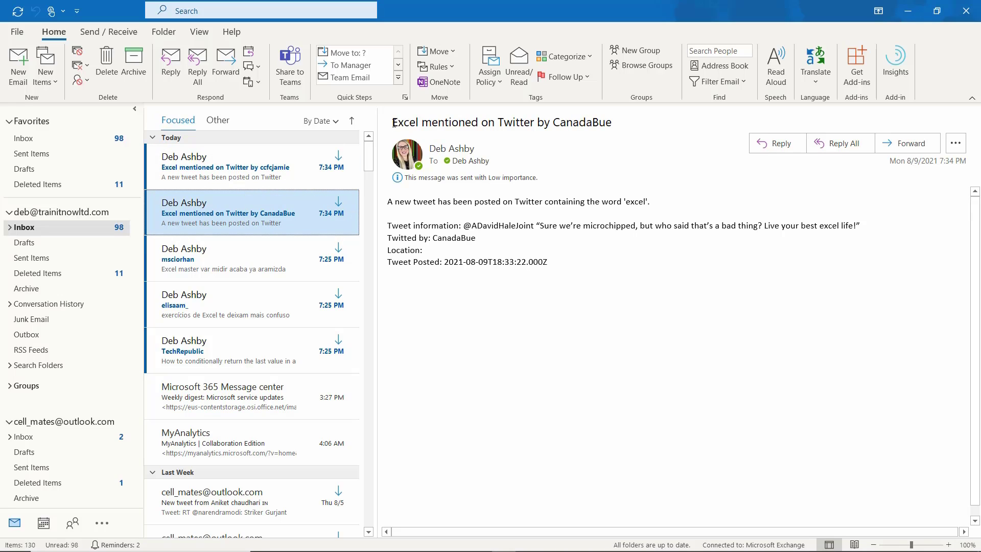
{"action": "left_click_drag", "start_coordinate": [393, 123], "coordinate": [615, 128]}
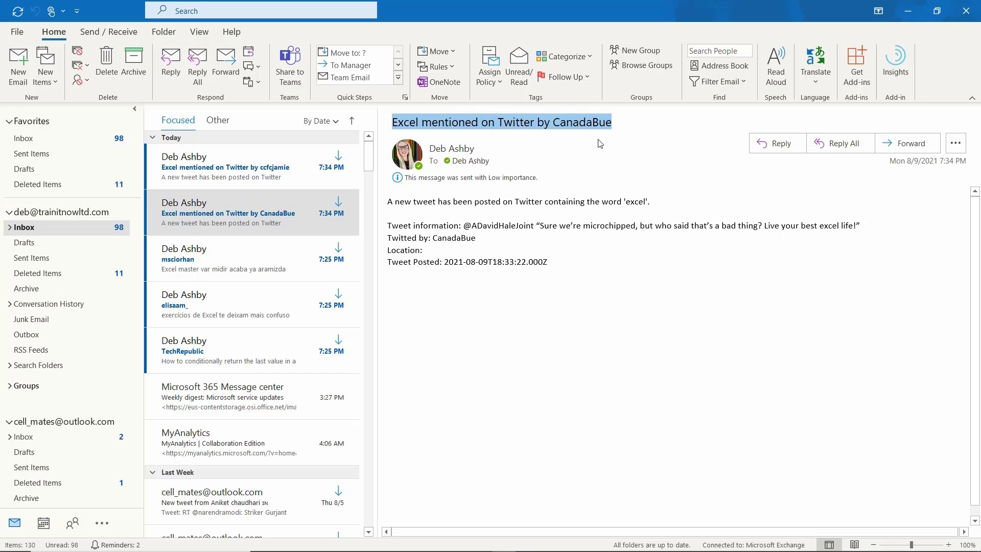
{"action": "left_click", "coordinate": [392, 231]}
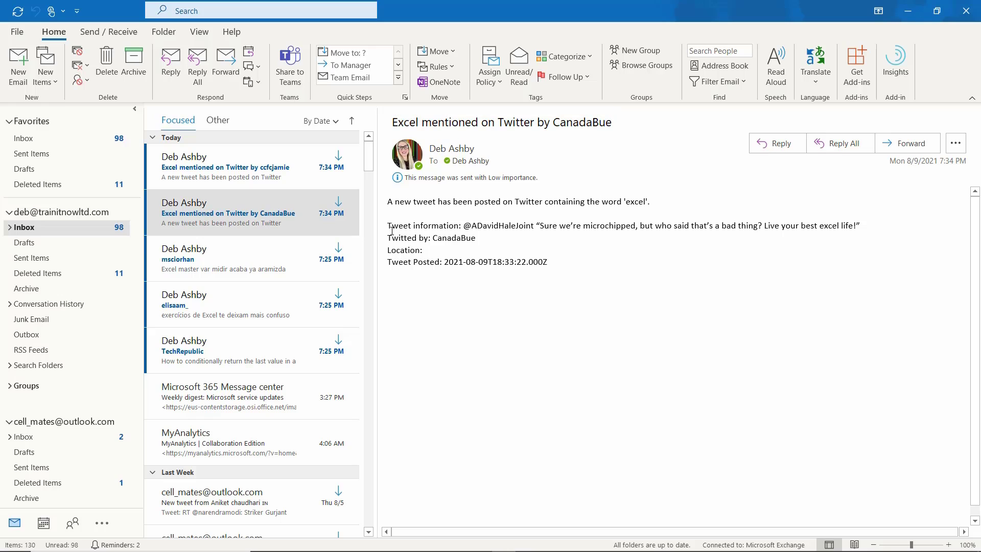
{"action": "left_click_drag", "start_coordinate": [388, 227], "coordinate": [678, 272]}
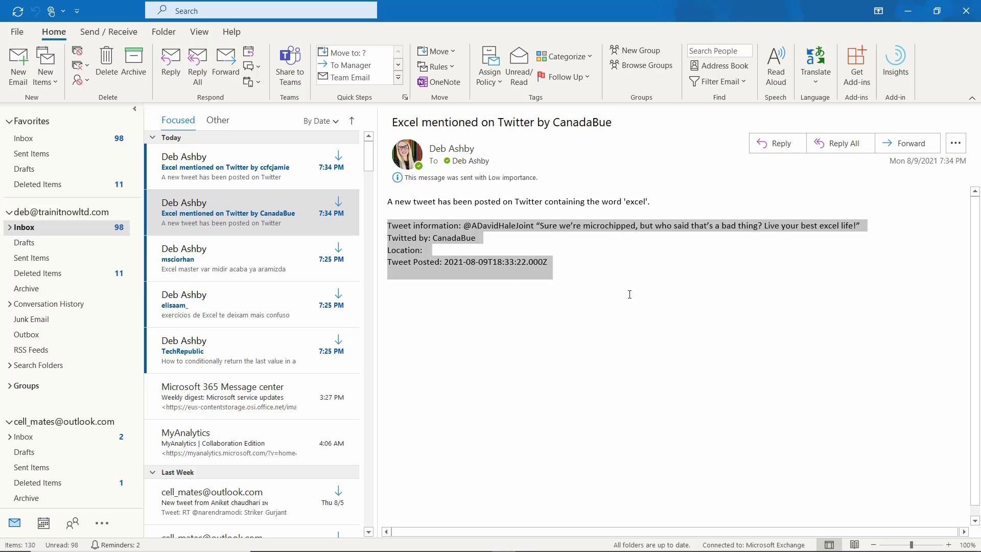
{"action": "left_click", "coordinate": [390, 225]}
{"action": "left_click_drag", "start_coordinate": [466, 227], "coordinate": [897, 224]}
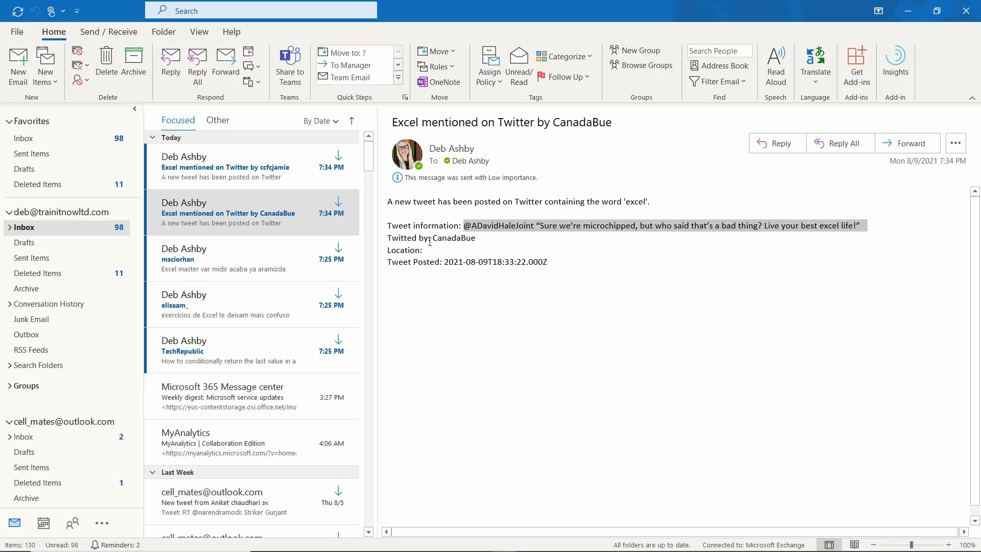
{"action": "left_click_drag", "start_coordinate": [429, 238], "coordinate": [483, 238]}
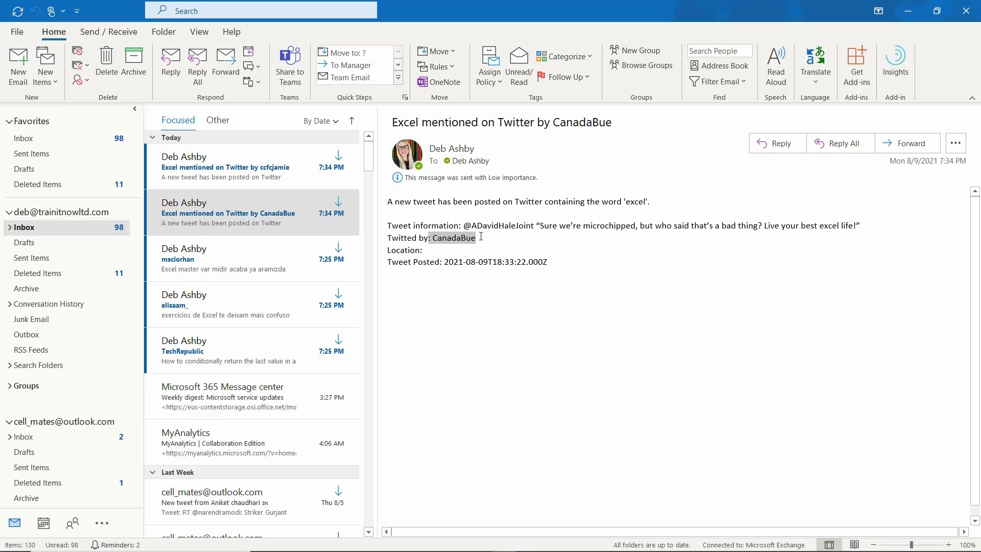
{"action": "left_click", "coordinate": [404, 253]}
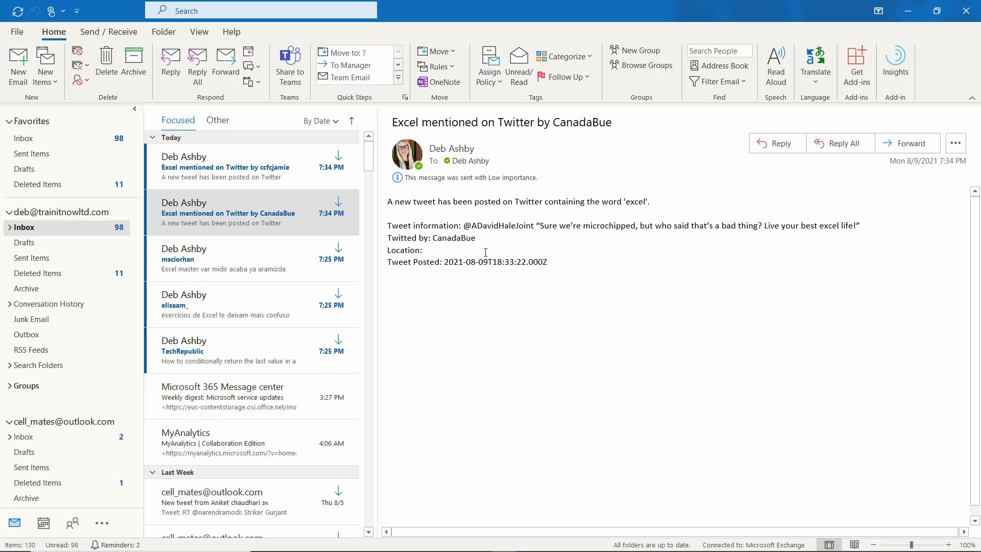
Open the newest "Excel mentioned on Twitter" email, examine its tweet details and Location line, and switch back to Power Automate.
{"action": "left_click_drag", "start_coordinate": [444, 265], "coordinate": [653, 349]}
{"action": "left_click", "coordinate": [256, 175]}
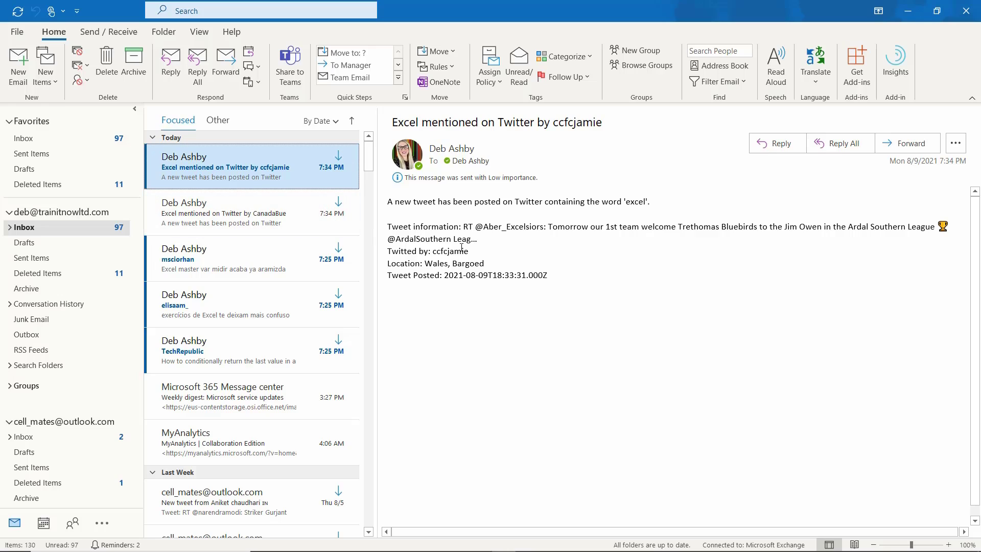
{"action": "left_click_drag", "start_coordinate": [389, 266], "coordinate": [493, 264]}
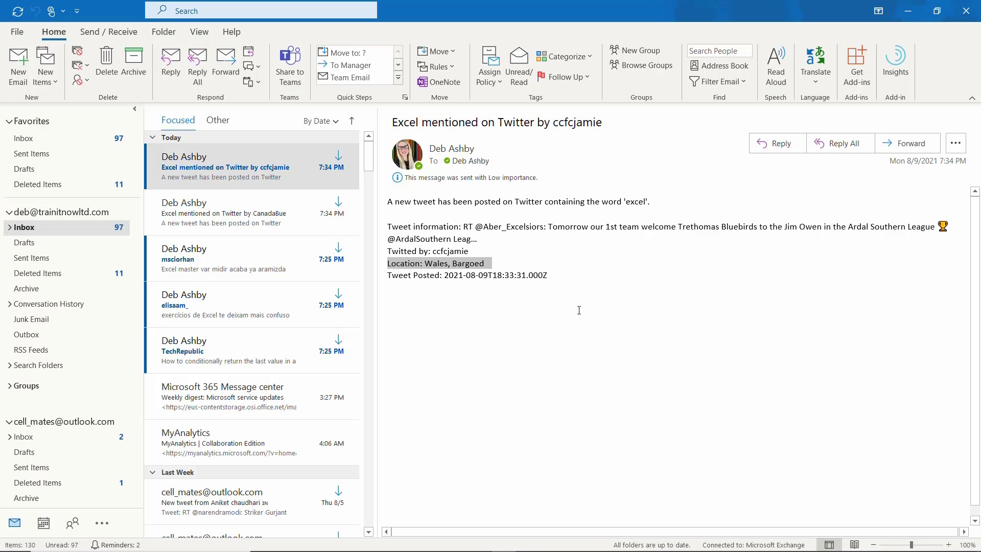
{"action": "left_click", "coordinate": [908, 11]}
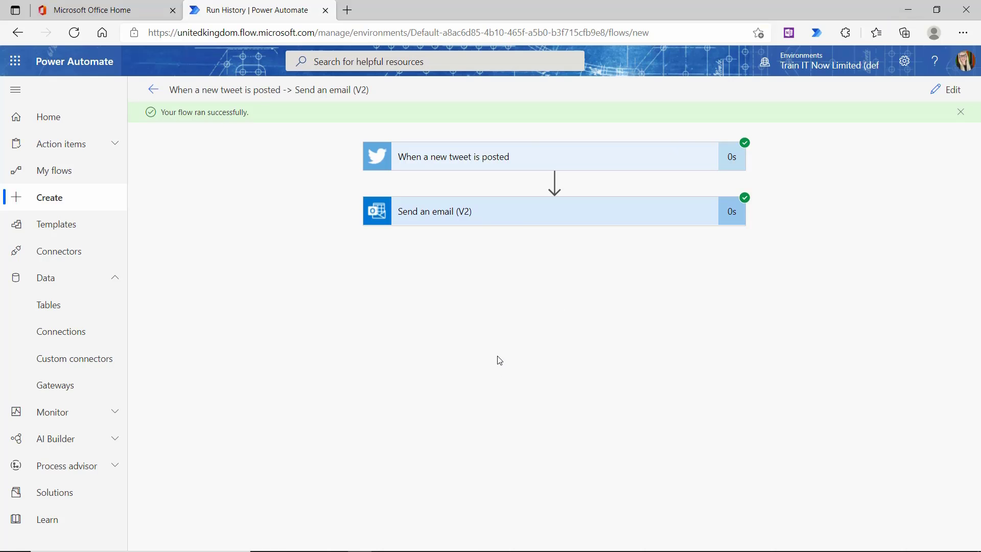
Rename the "When a new tweet is posted -> Send an email (V2)" flow to the owner's possessive nickname followed by "Test Flow - Twitter" and save.
{"action": "left_click", "coordinate": [56, 170]}
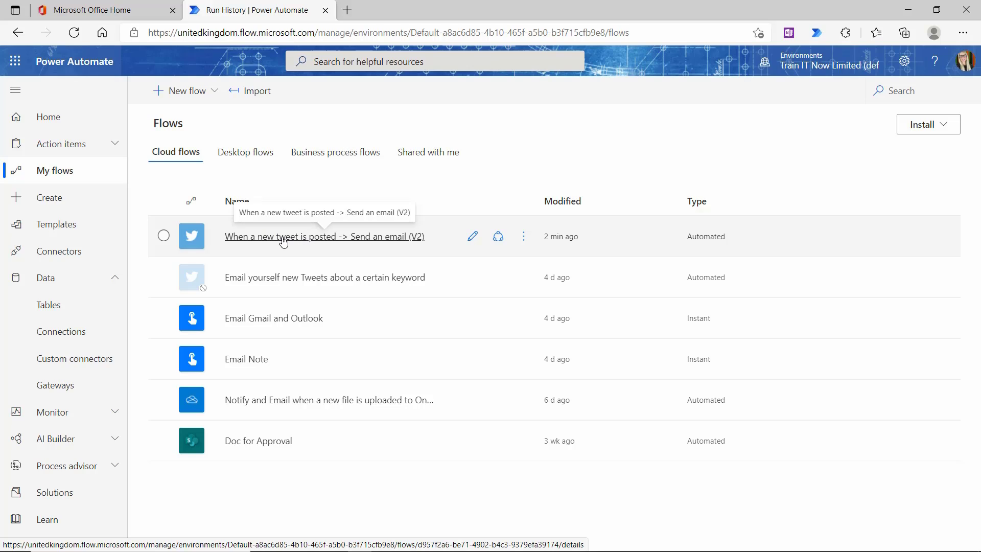
{"action": "left_click", "coordinate": [473, 238]}
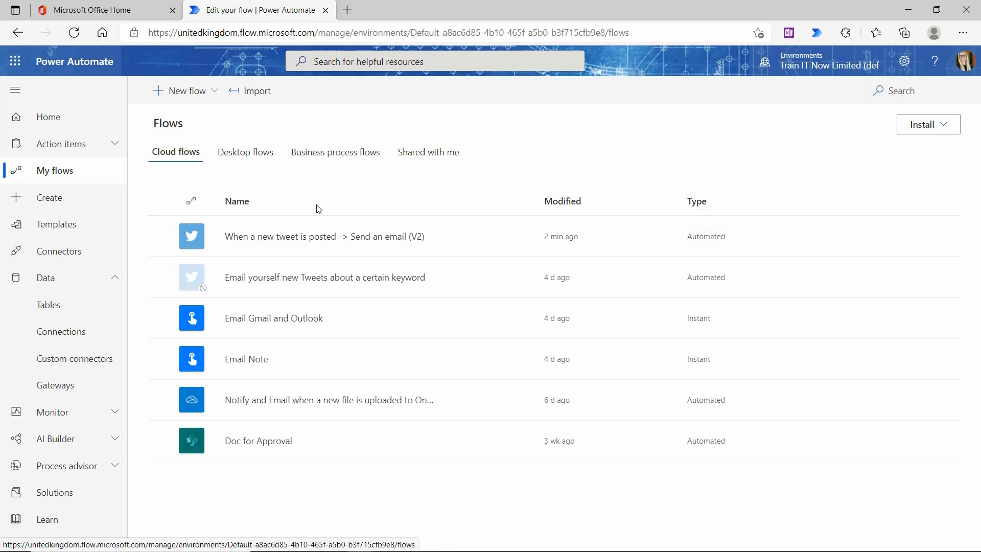
{"action": "left_click", "coordinate": [282, 238]}
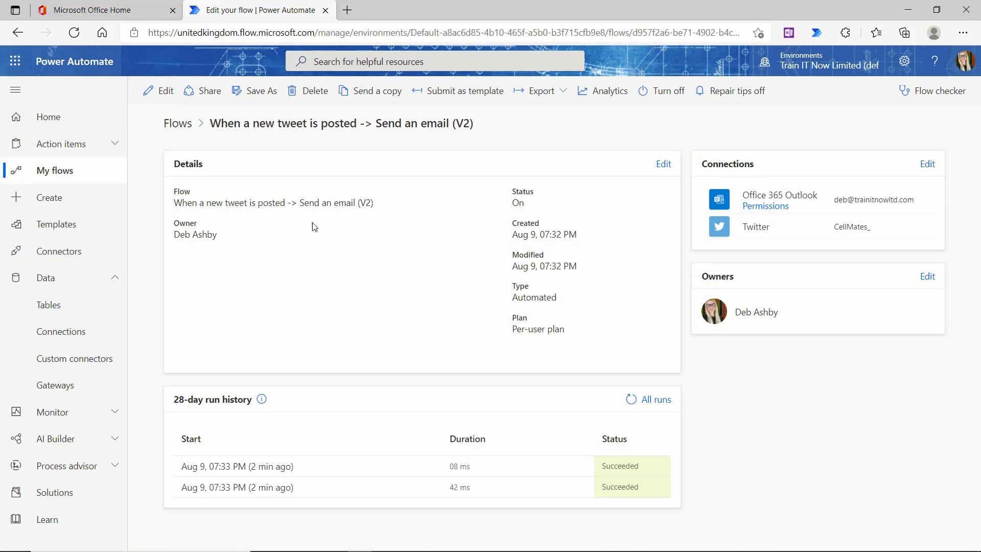
{"action": "left_click", "coordinate": [663, 169]}
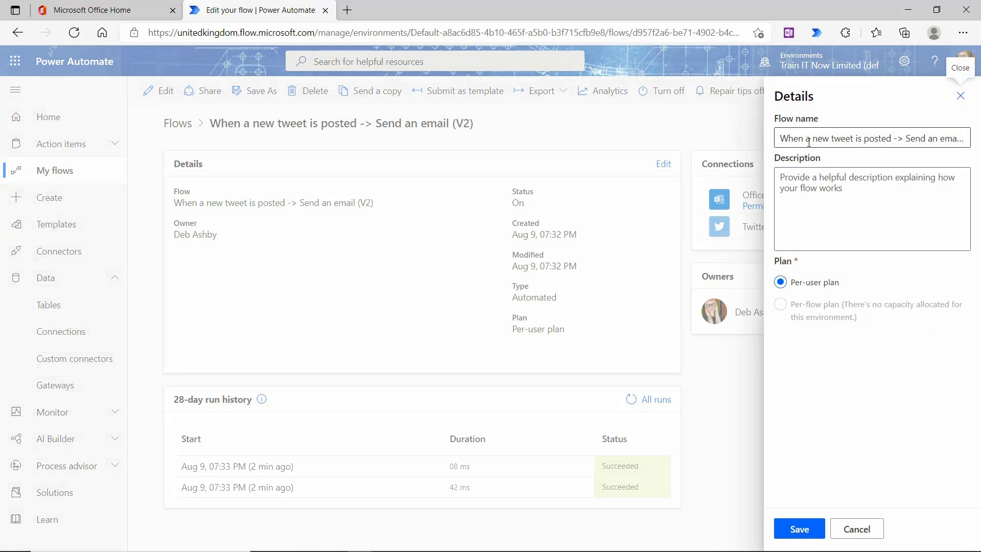
{"action": "triple_click", "coordinate": [782, 138]}
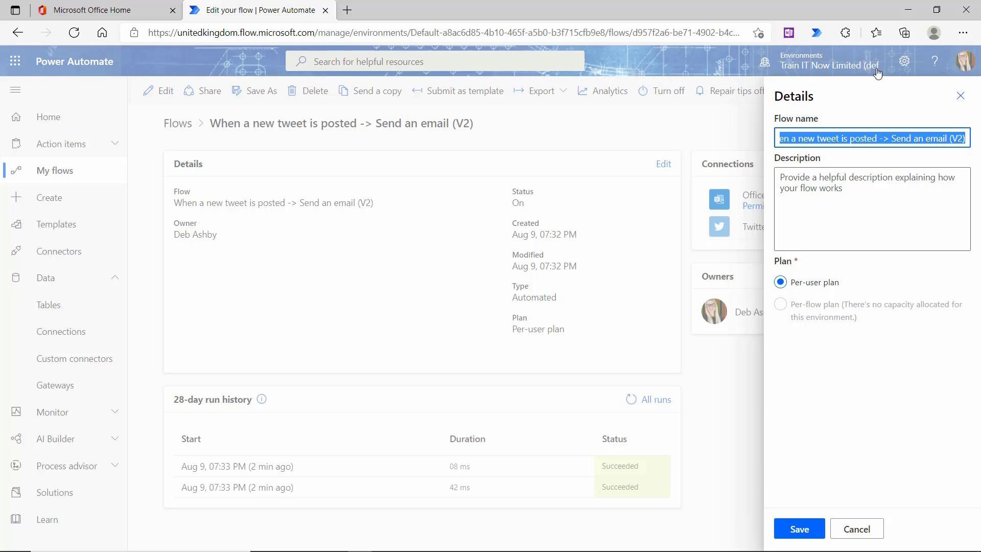
{"action": "type", "text": "Debs Test Fl"}
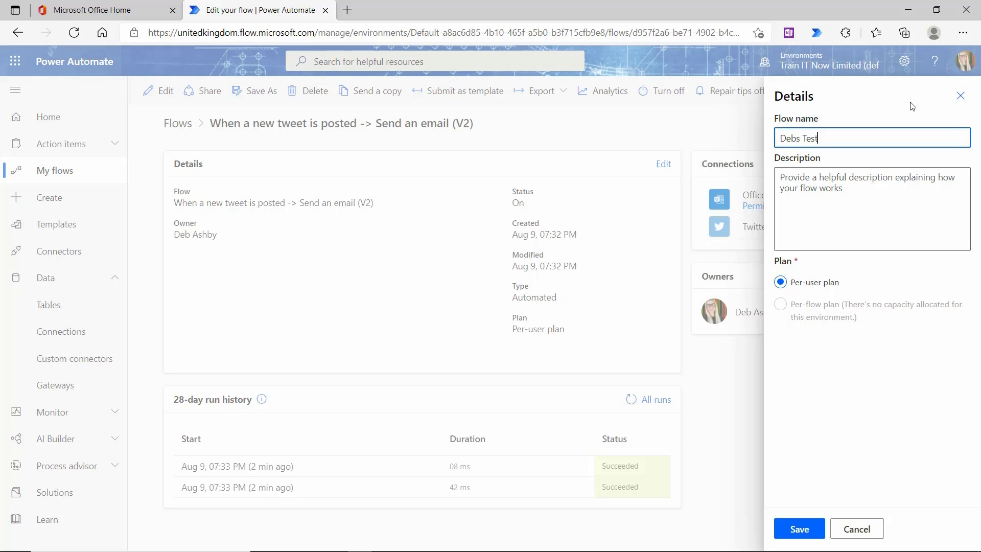
{"action": "type", "text": "ow - Twitter"}
{"action": "left_click", "coordinate": [801, 529]}
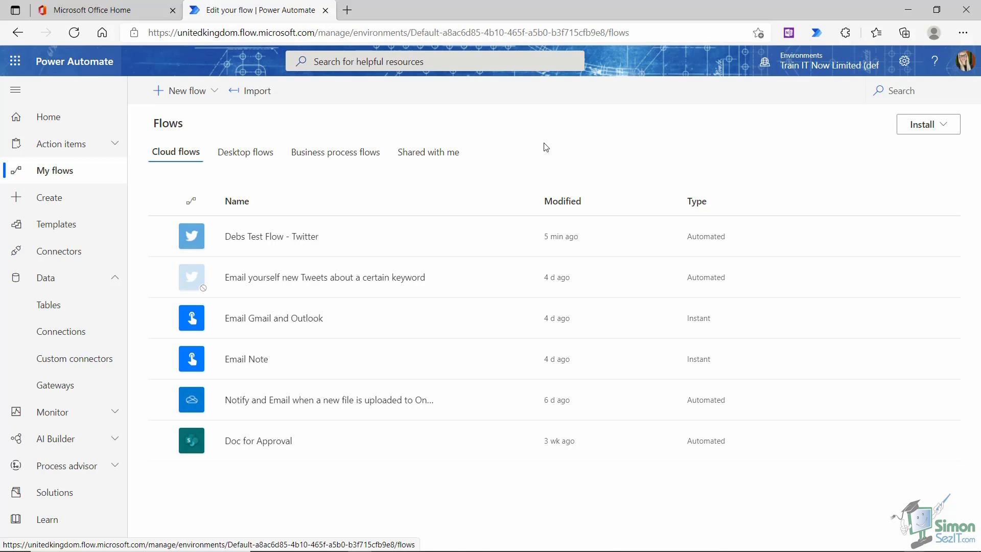
Open the renamed Twitter flow in the editor, review its trigger and email action, and return to the flow list without saving.
{"action": "mouse_move", "coordinate": [248, 239]}
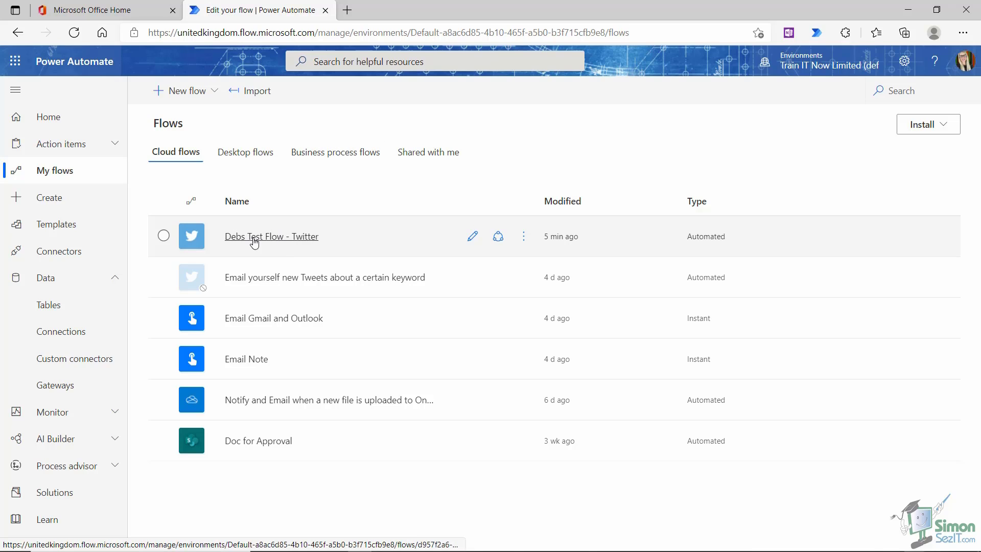
{"action": "left_click", "coordinate": [473, 239]}
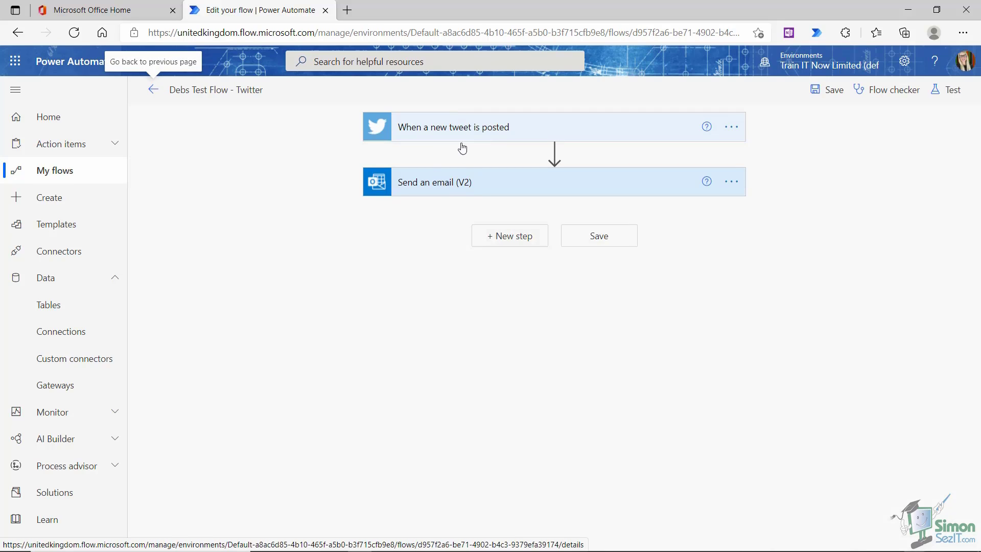
{"action": "left_click", "coordinate": [503, 130]}
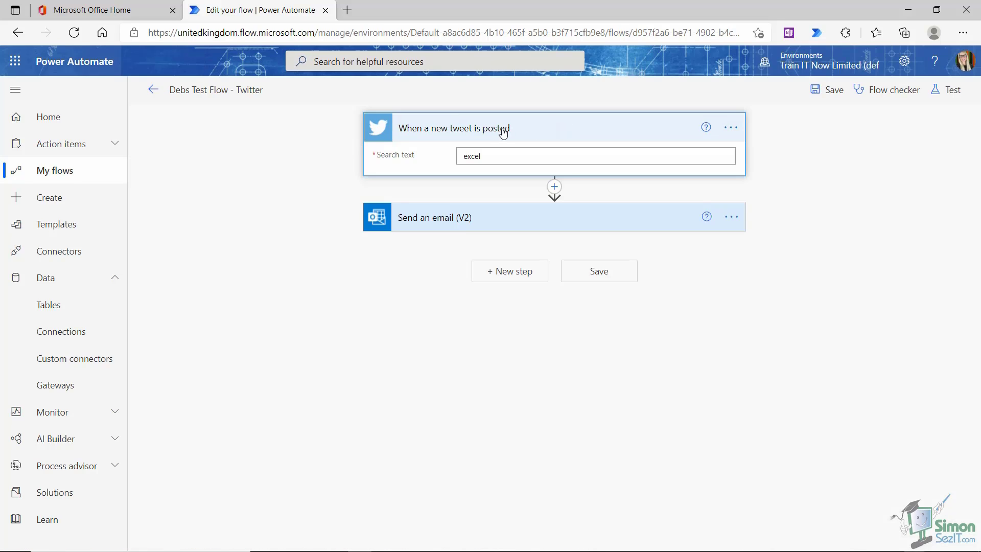
{"action": "left_click", "coordinate": [526, 217]}
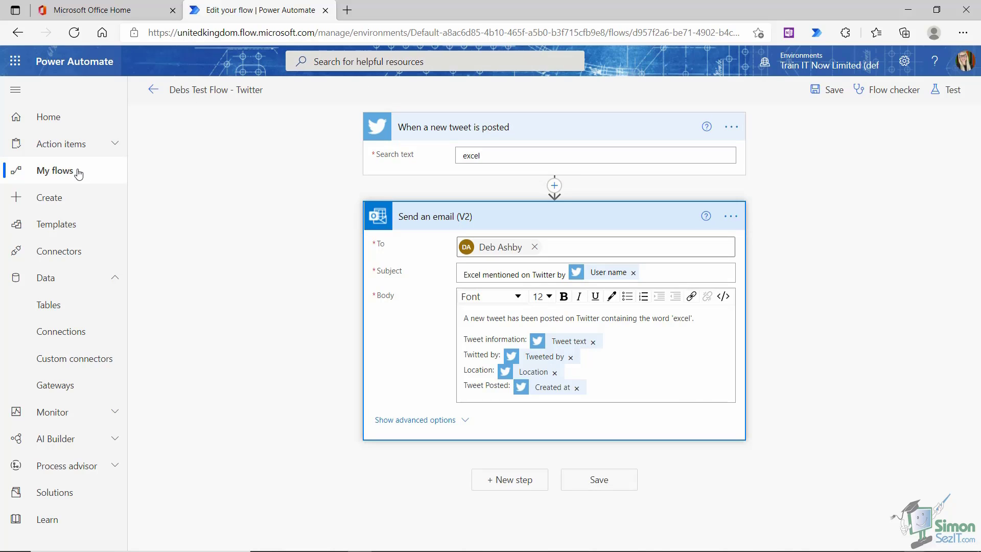
{"action": "left_click", "coordinate": [58, 174]}
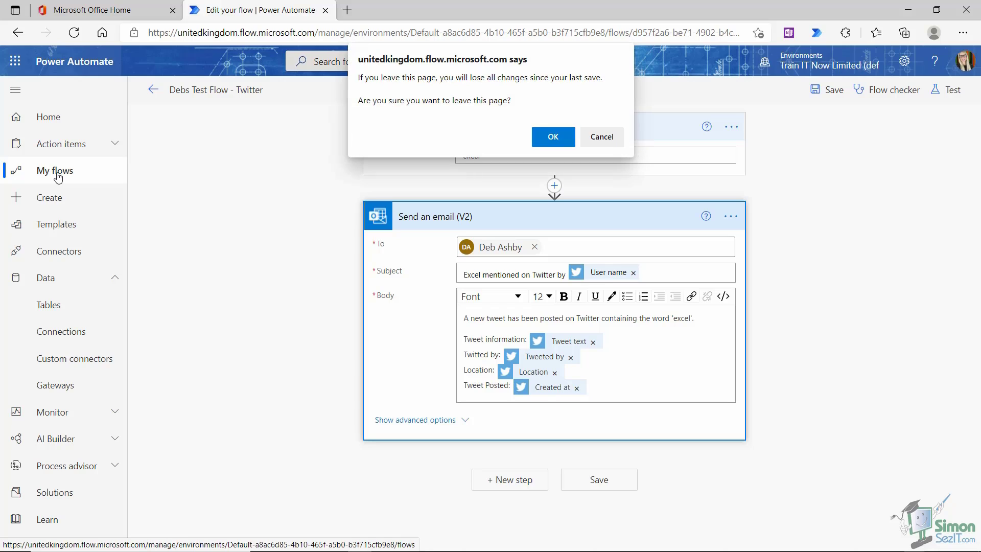
{"action": "left_click", "coordinate": [556, 136]}
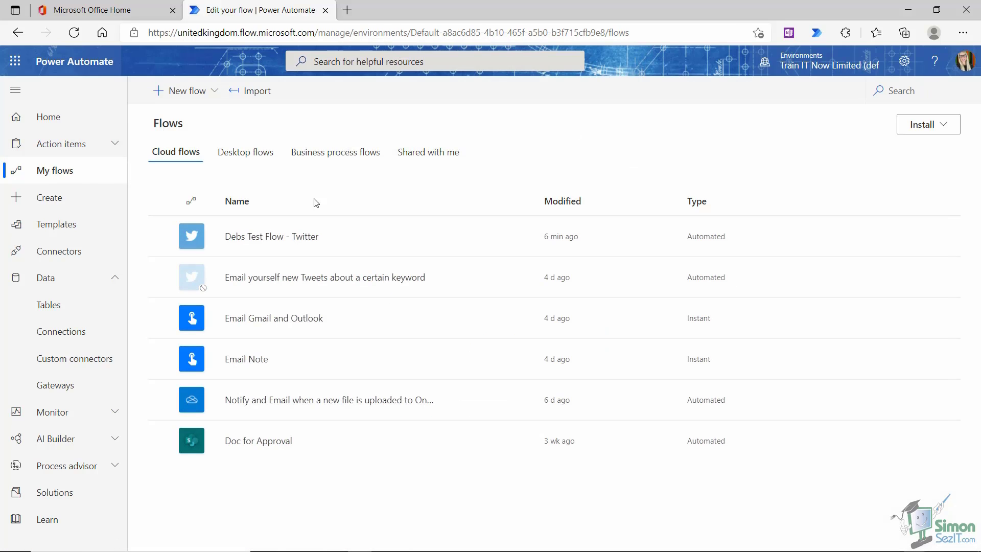
Review the Twitter flow's details, owners and connections, and return to the flow list.
{"action": "left_click", "coordinate": [268, 240]}
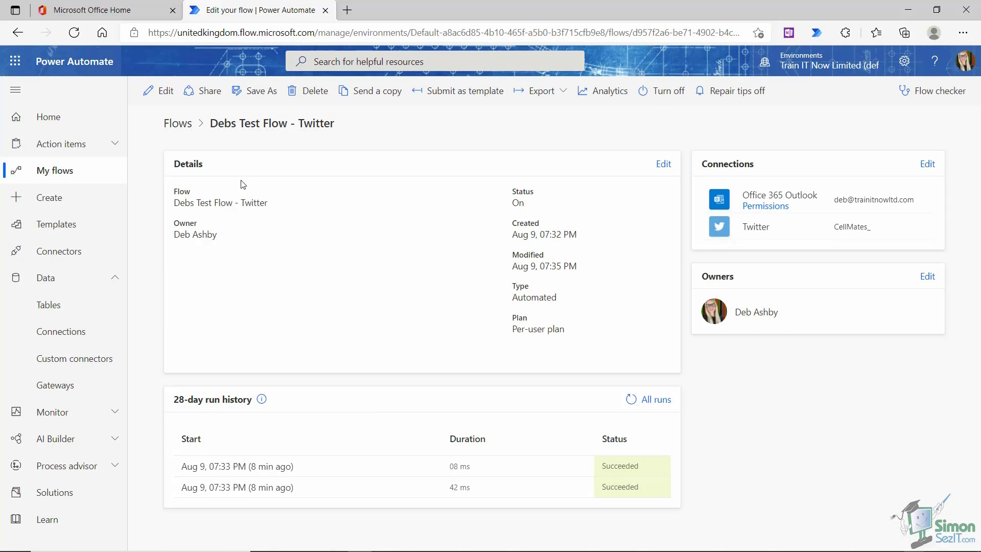
{"action": "left_click", "coordinate": [664, 164]}
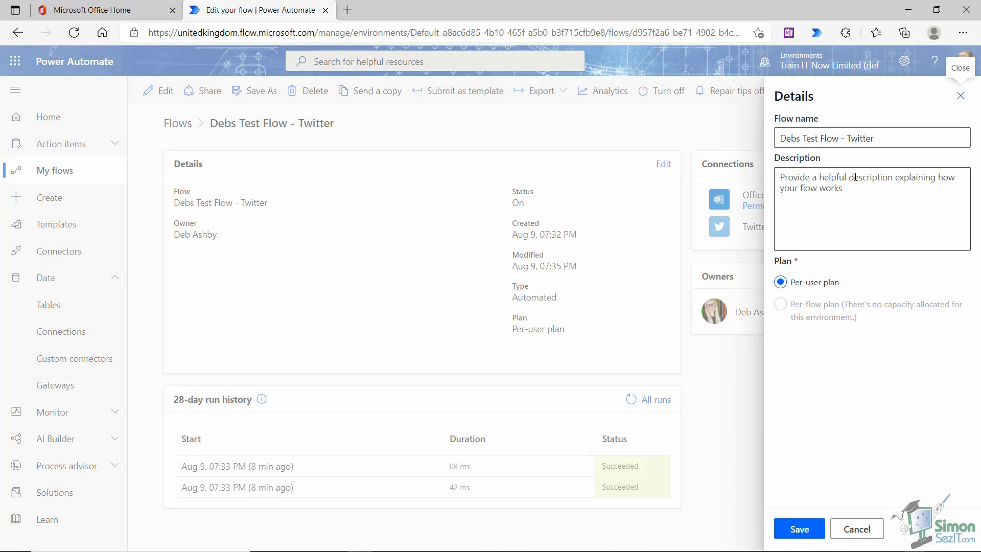
{"action": "left_click", "coordinate": [800, 529]}
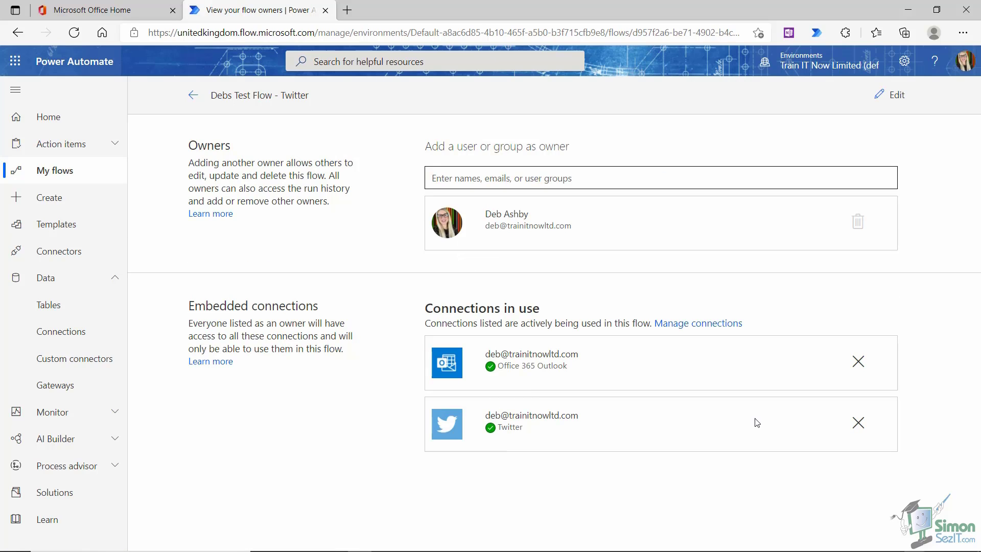
{"action": "left_click", "coordinate": [891, 95]}
{"action": "key", "text": "alt+Left"}
{"action": "left_click", "coordinate": [51, 175]}
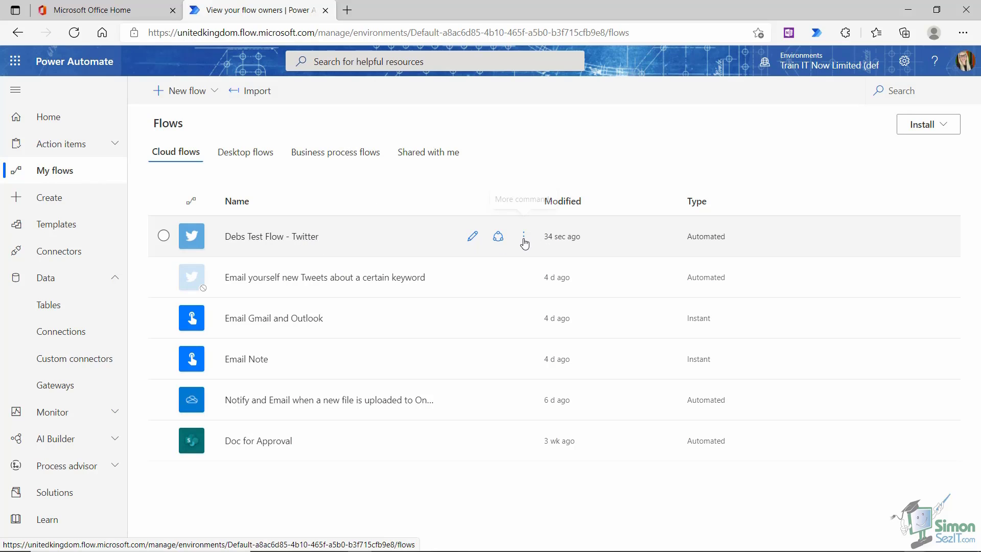
Open the Twitter flow for editing and correct "Twitted by:" to "Tweeted by:" in the email body.
{"action": "left_click", "coordinate": [473, 236]}
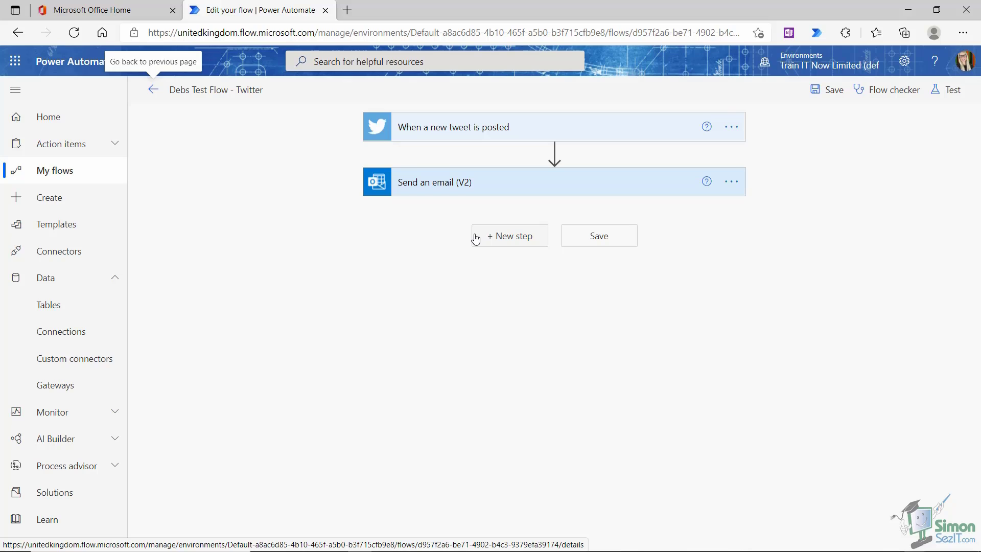
{"action": "left_click", "coordinate": [599, 187]}
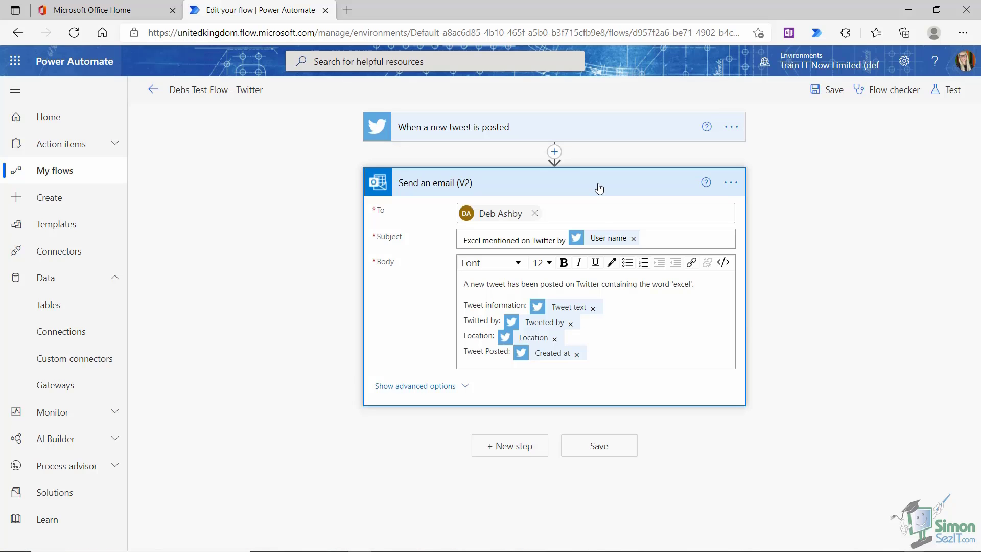
{"action": "left_click", "coordinate": [663, 307]}
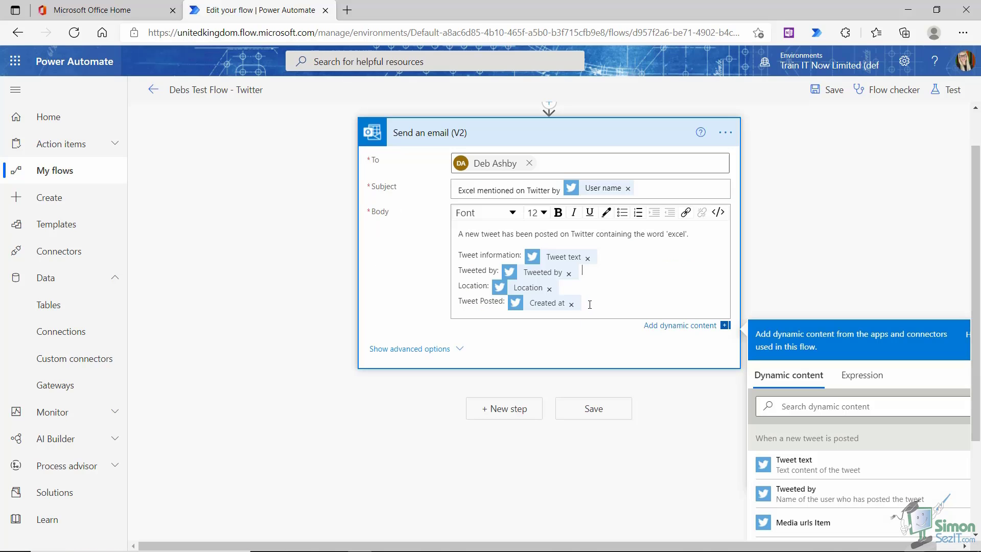
Add a "Tweet ID:" line after the Tweet Posted line in the email body, followed by the Tweet id dynamic content.
{"action": "key", "text": "Return"}
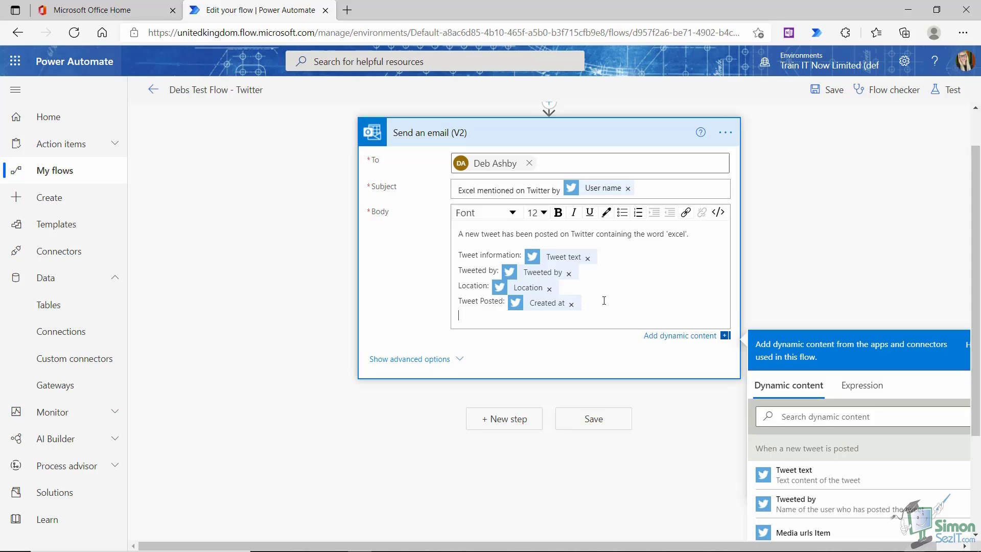
{"action": "scroll", "coordinate": [924, 372], "scroll_direction": "down", "scroll_amount": 3}
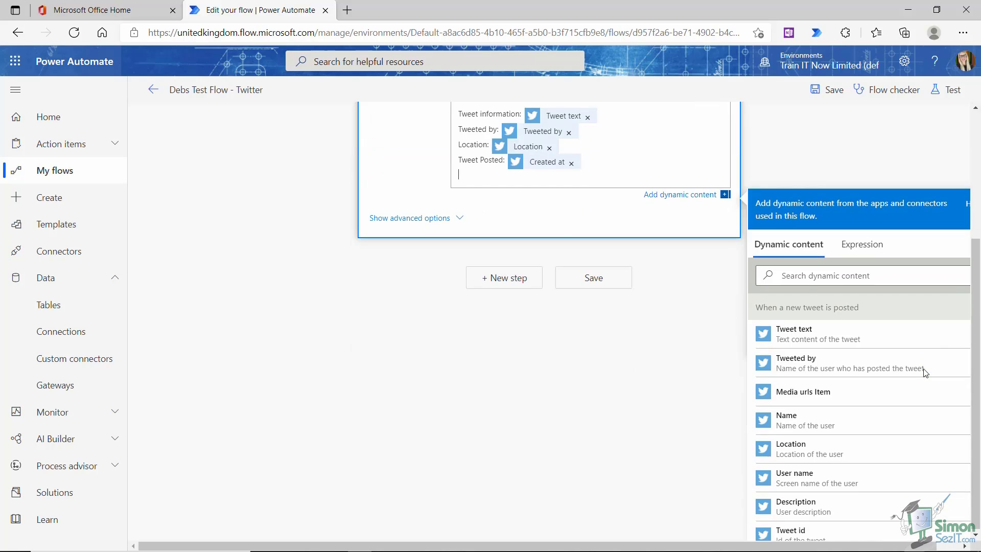
{"action": "scroll", "coordinate": [709, 378], "scroll_direction": "up", "scroll_amount": 4}
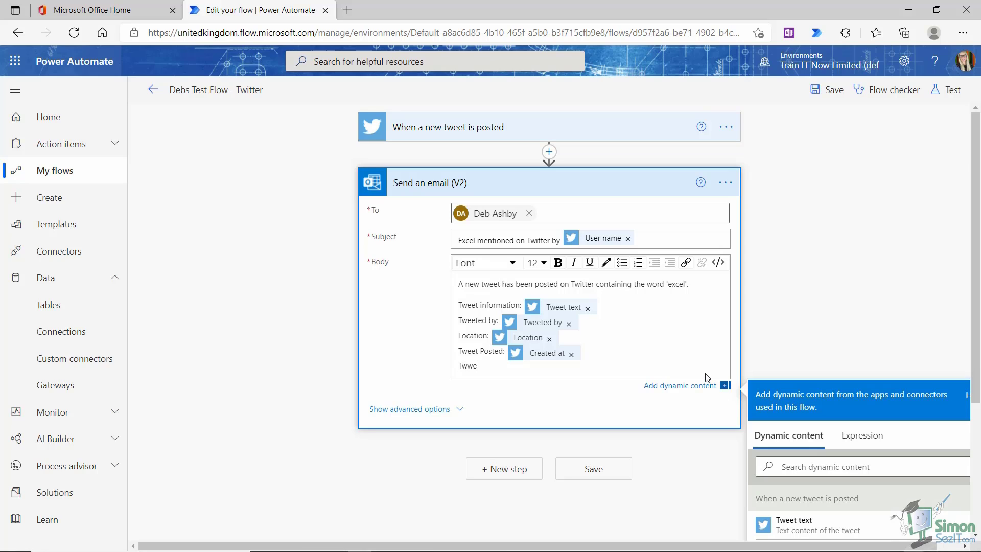
{"action": "key", "text": "BackSpace"}
{"action": "key", "text": "BackSpace"}
{"action": "type", "text": "e"}
{"action": "scroll", "coordinate": [924, 425], "scroll_direction": "down", "scroll_amount": 4}
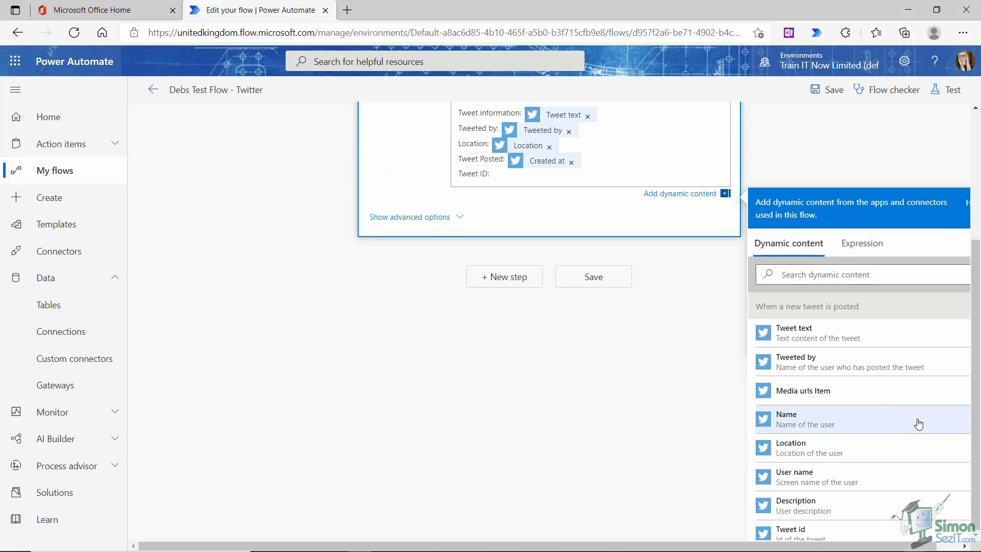
{"action": "scroll", "coordinate": [850, 436], "scroll_direction": "down", "scroll_amount": 1}
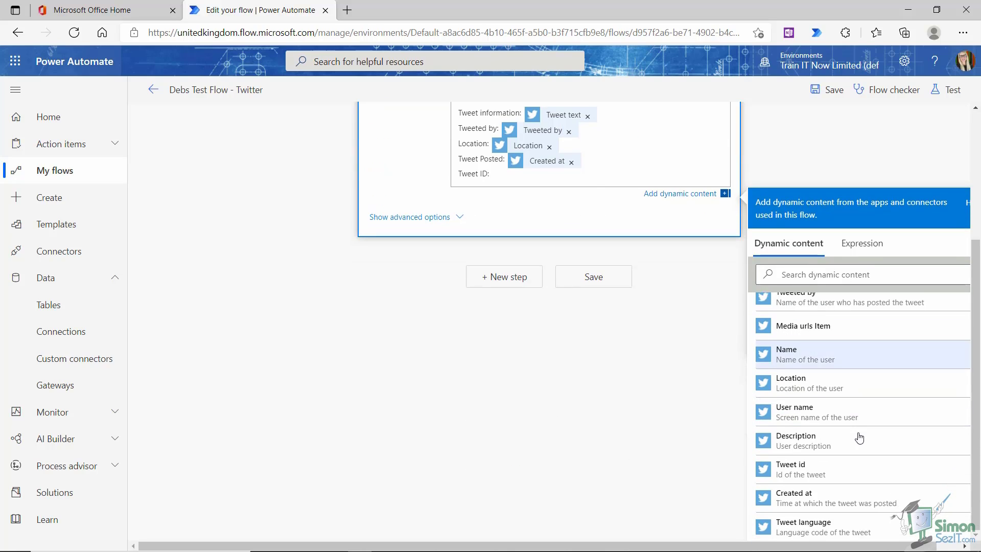
{"action": "left_click", "coordinate": [834, 463]}
{"action": "scroll", "coordinate": [712, 414], "scroll_direction": "up", "scroll_amount": 4}
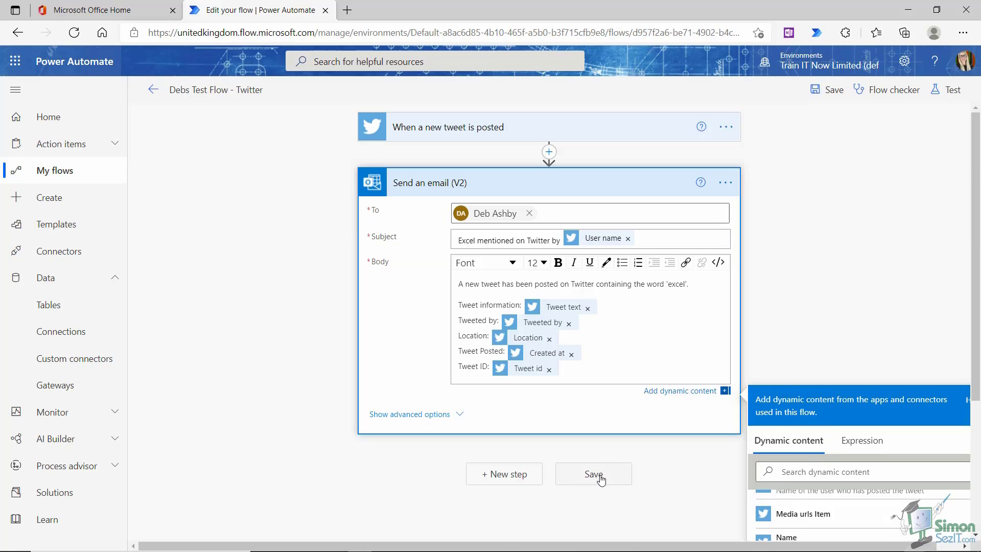
Run the Flow checker on the edited flow and save the changes.
{"action": "left_click", "coordinate": [890, 91]}
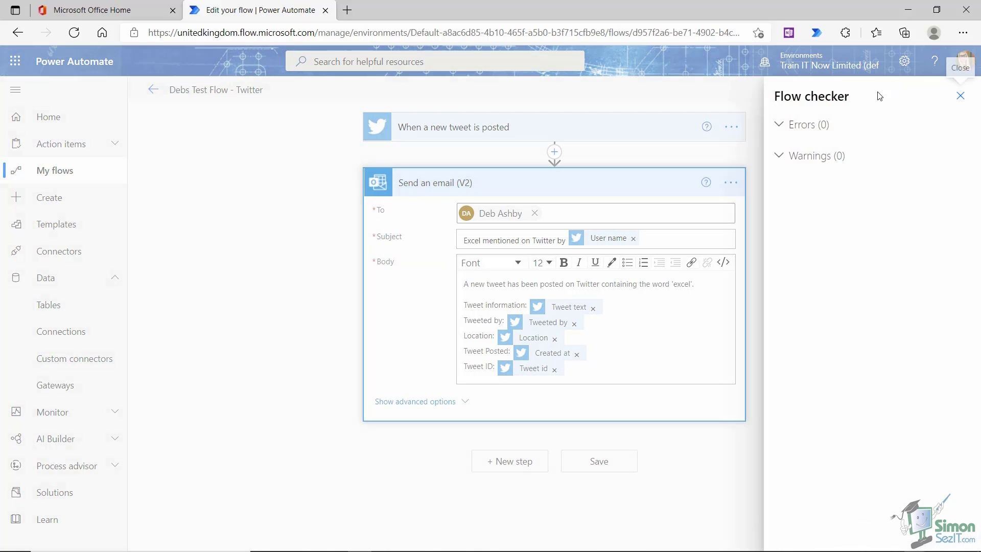
{"action": "left_click", "coordinate": [960, 96]}
{"action": "left_click", "coordinate": [603, 463]}
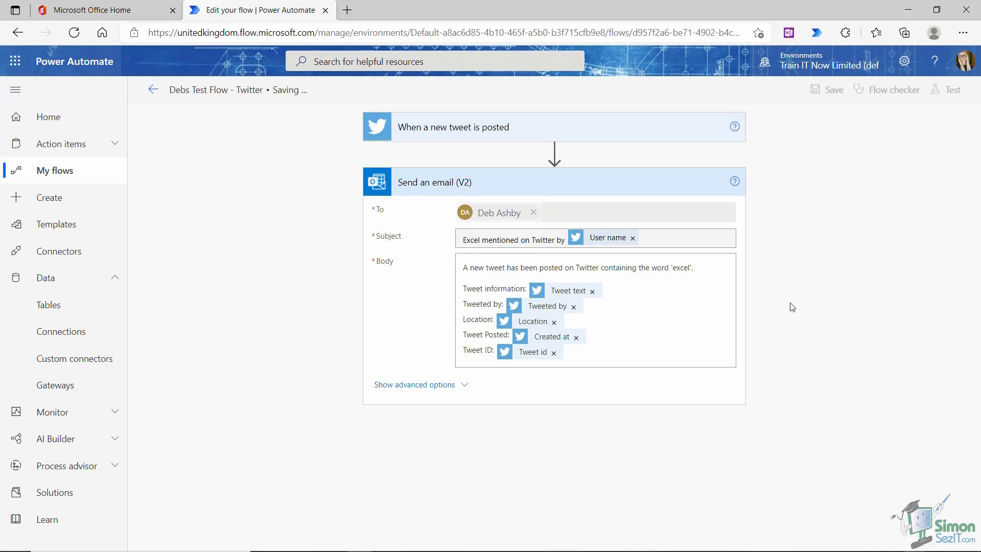
Test the flow automatically with a recently used trigger, using the last succeeded run in the list.
{"action": "left_click", "coordinate": [952, 92]}
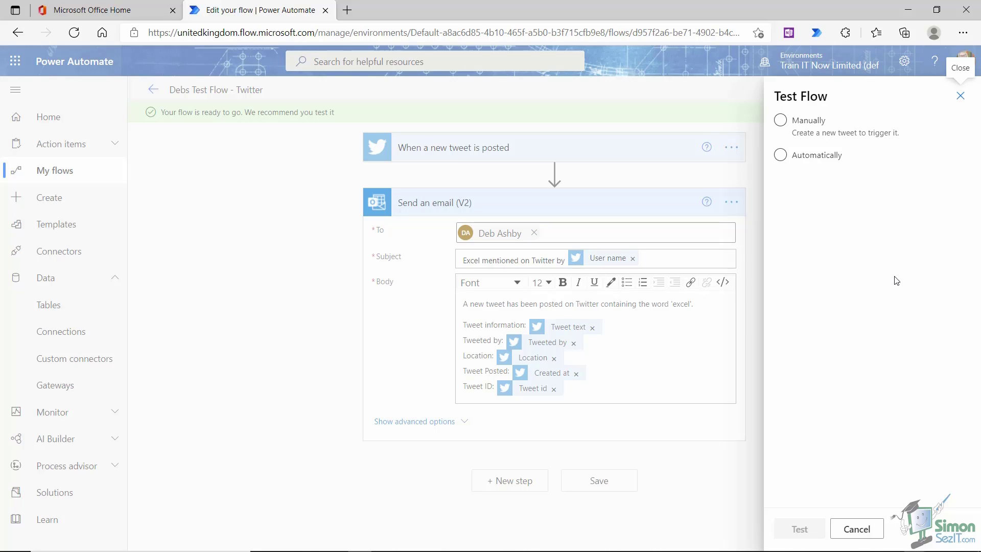
{"action": "left_click", "coordinate": [781, 156]}
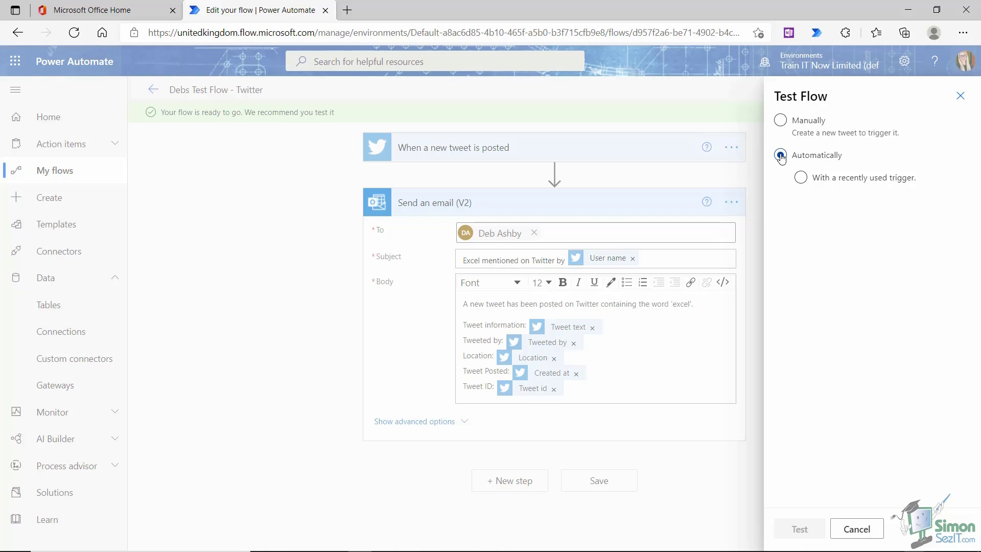
{"action": "left_click", "coordinate": [801, 178]}
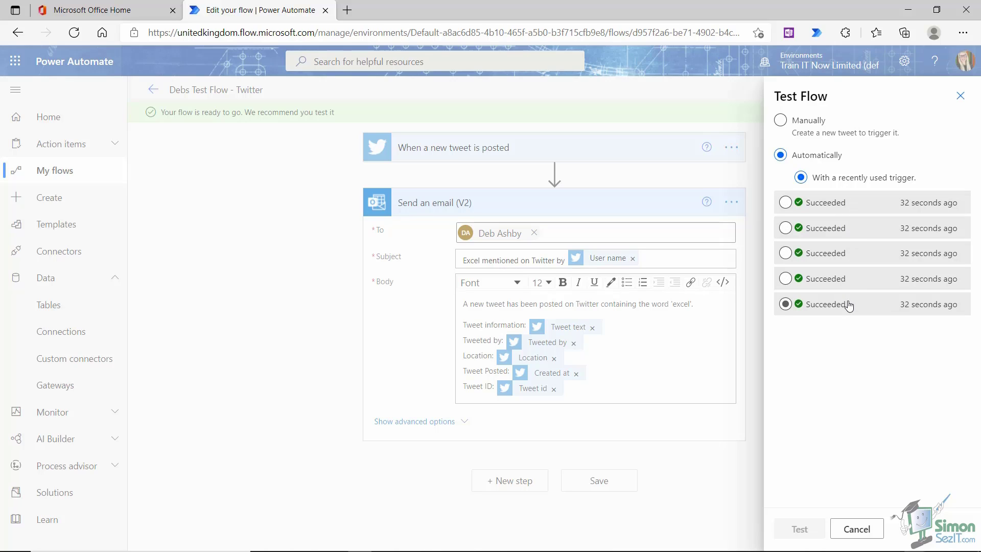
{"action": "left_click", "coordinate": [785, 304]}
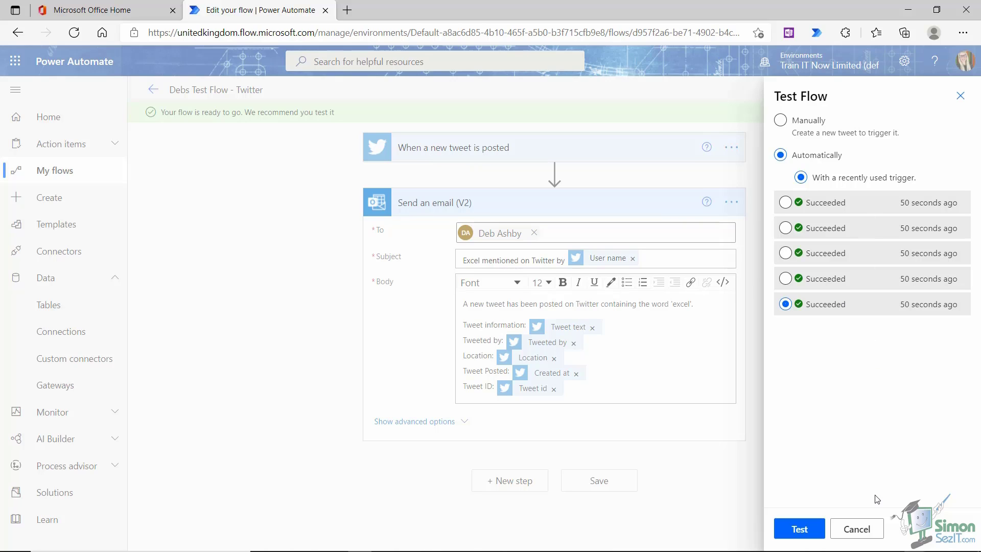
{"action": "left_click", "coordinate": [788, 537]}
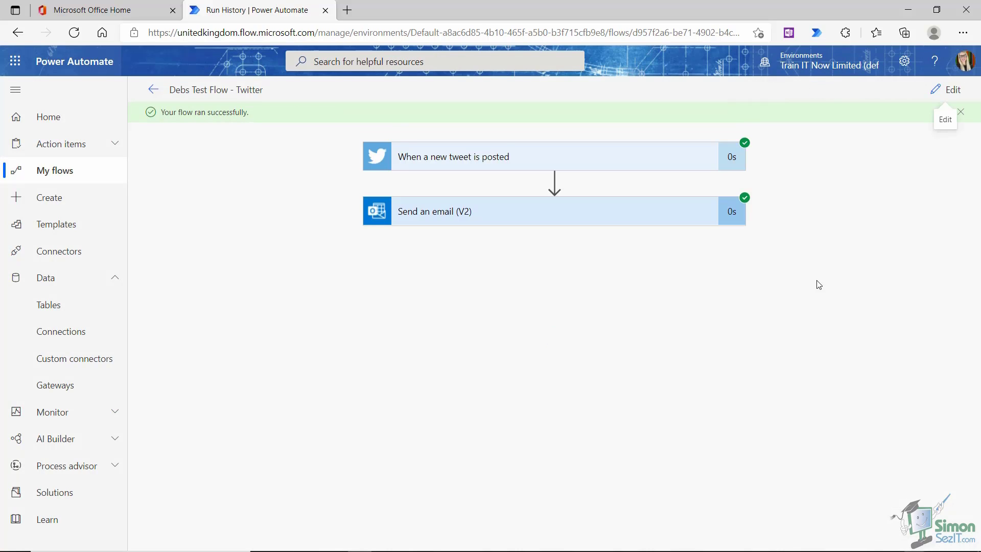